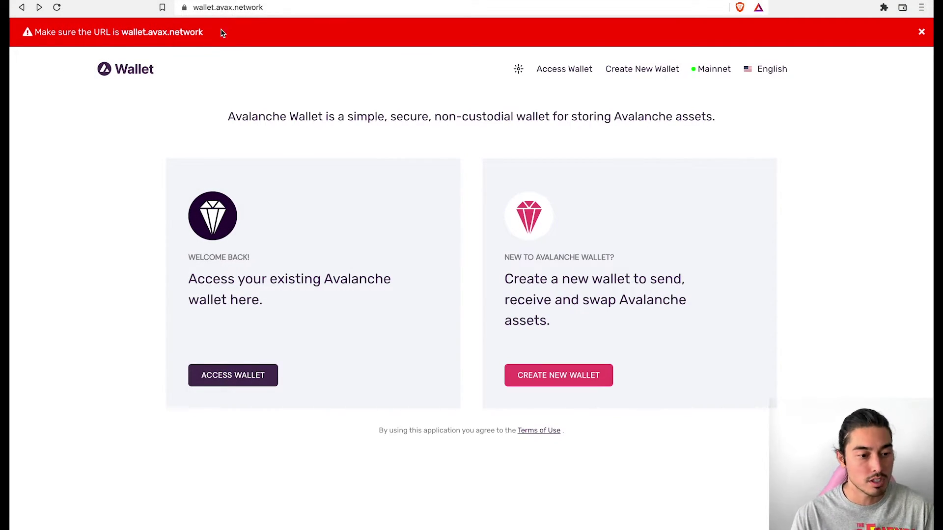
Choose Create New Wallet on the Avalanche Wallet landing page.
click(584, 377)
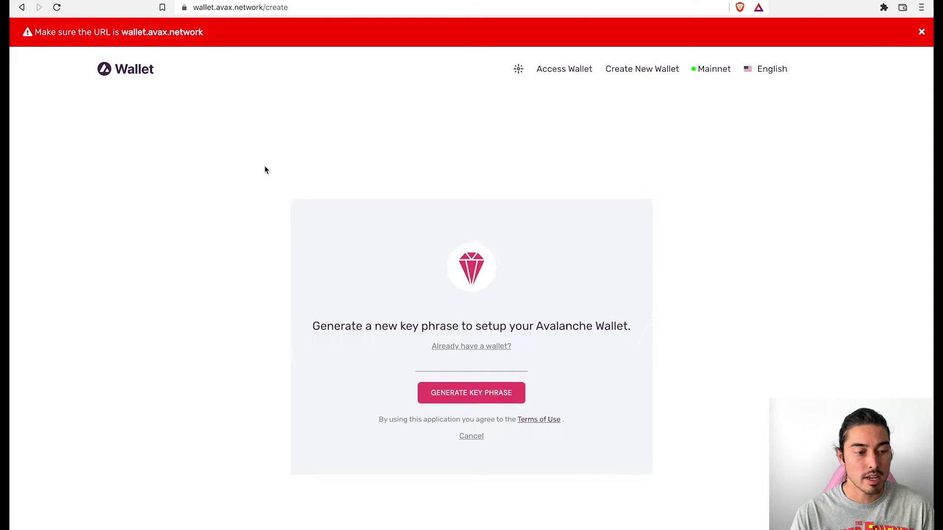
Go back from the new-wallet key phrase page to the wallet landing page.
click(21, 7)
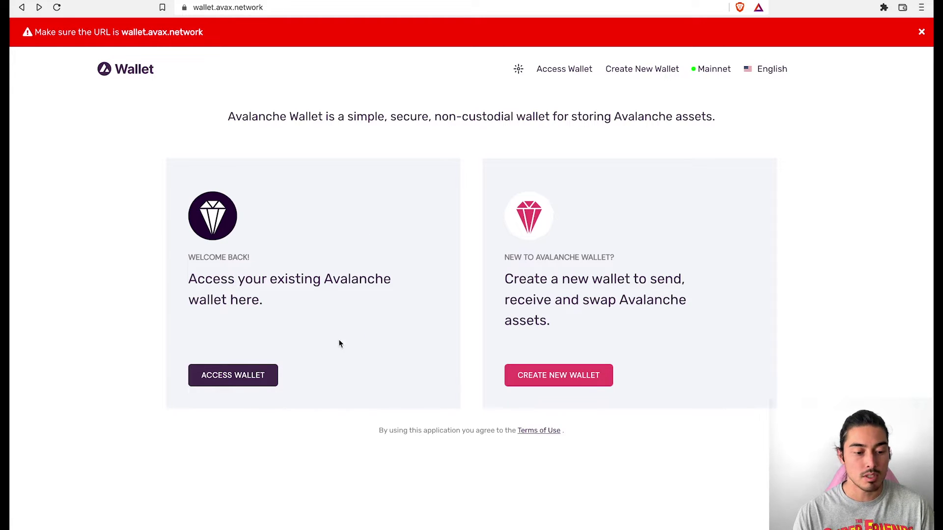
Access an existing wallet with a Ledger, choosing the Nano X device to connect.
click(251, 377)
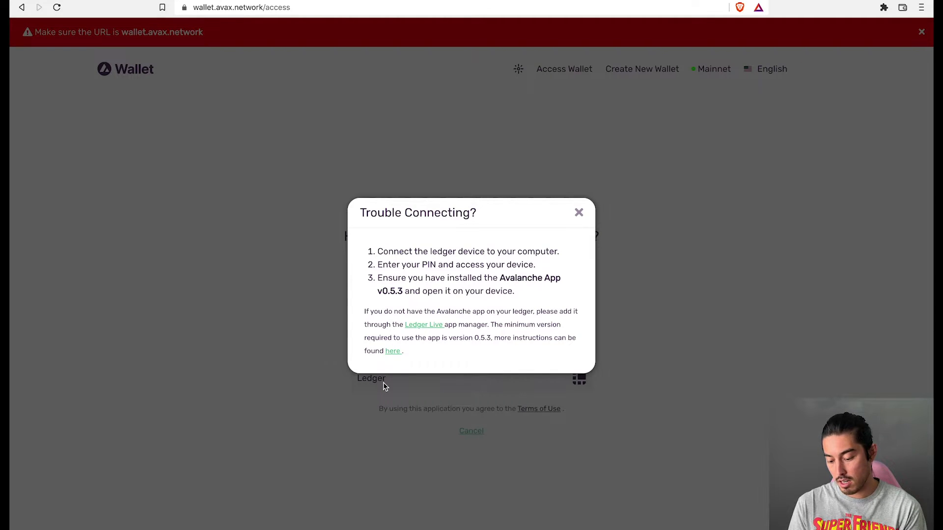
click(383, 386)
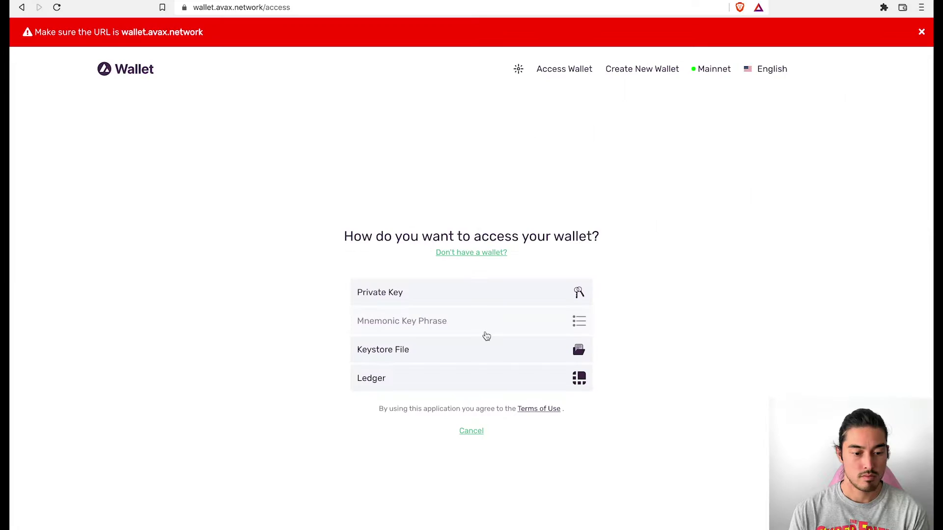
click(481, 381)
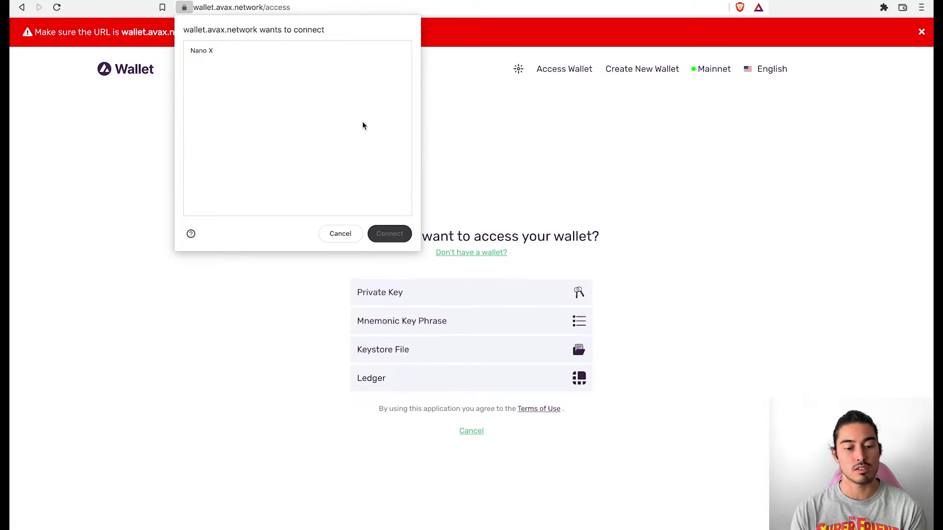
click(218, 53)
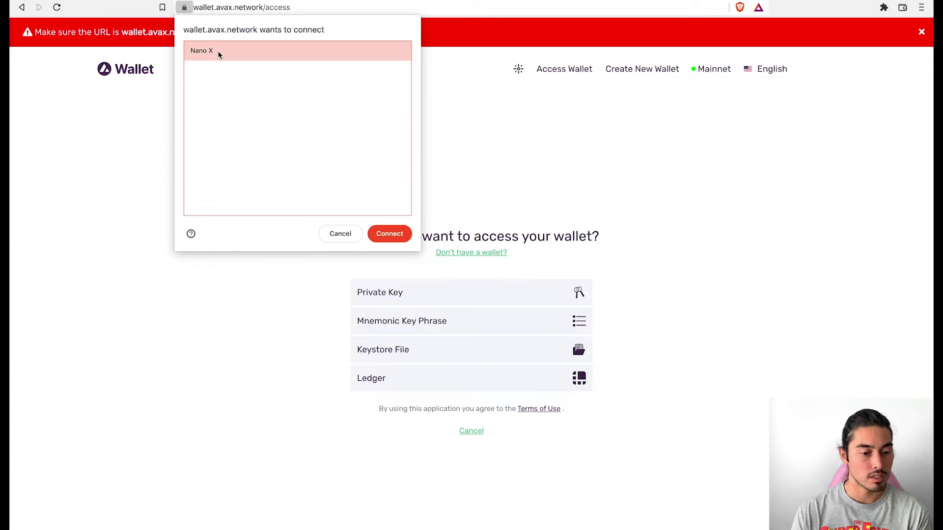
click(389, 234)
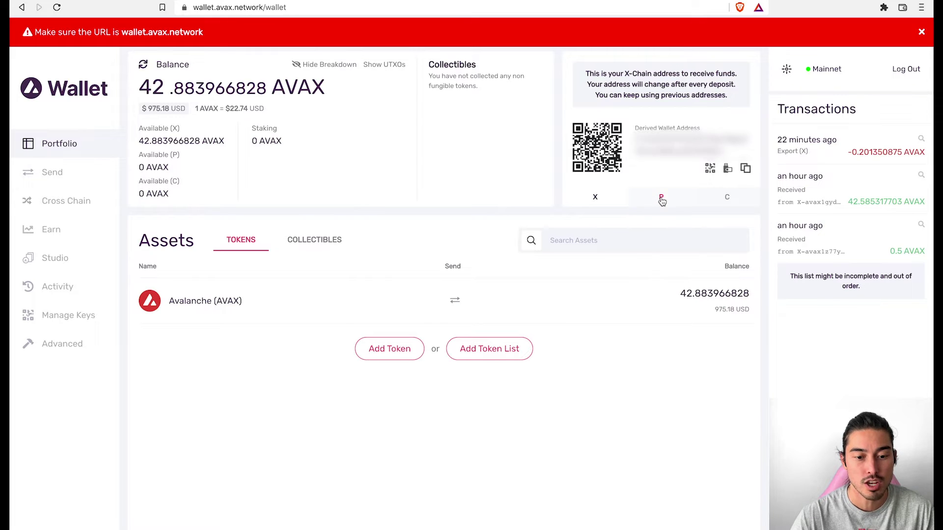
Show the C-Chain EVM receiving address in the portfolio's receive panel.
click(725, 199)
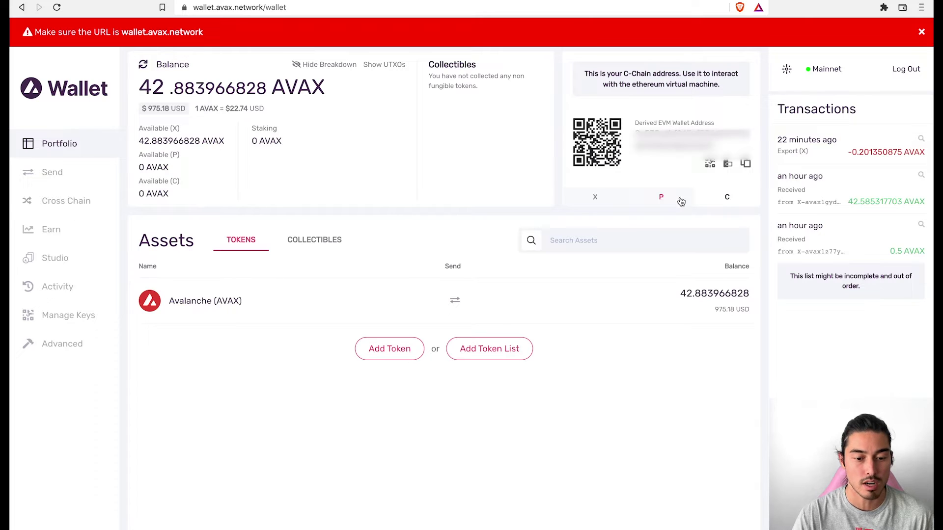
Display the P-Chain receiving address and QR code, then go to Cross Chain.
click(664, 202)
scroll(666, 203, up, 1)
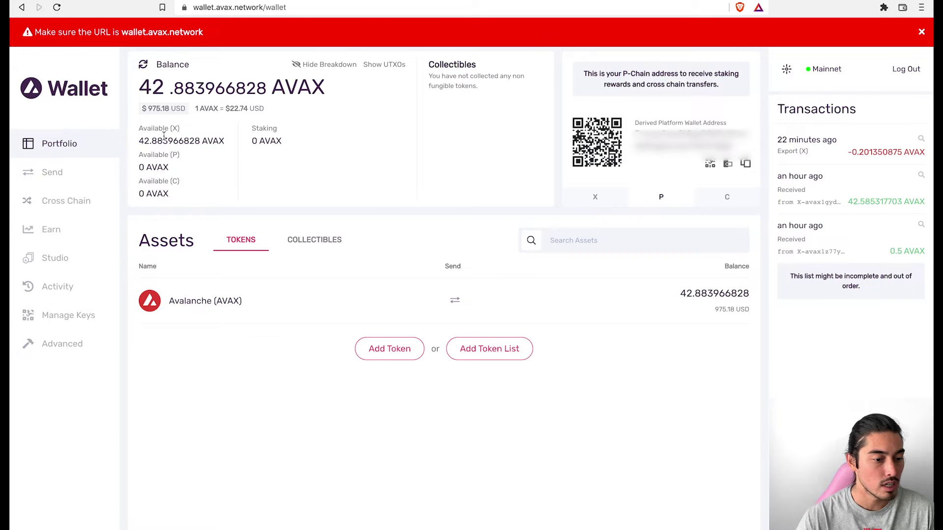
click(72, 205)
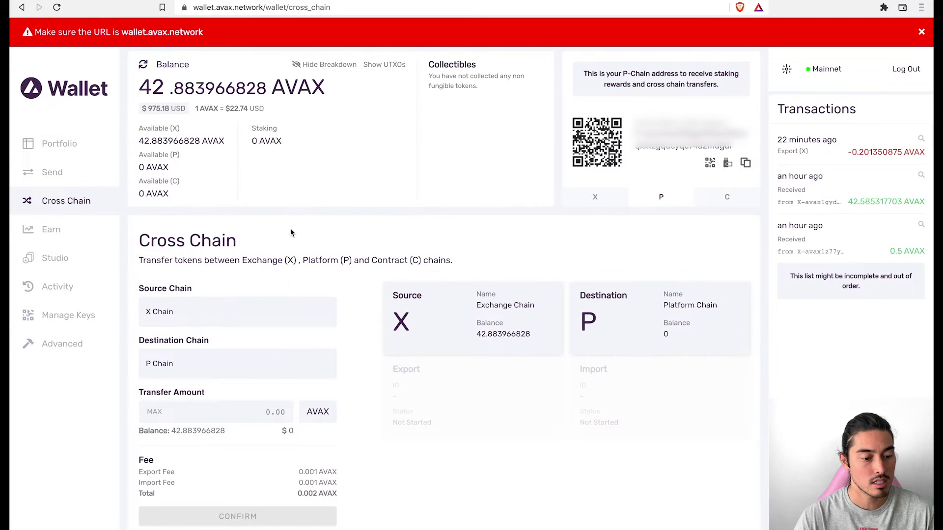
Check the Destination Chain options on the X-to-P Cross Chain form, keeping P Chain.
scroll(284, 280, down, 1)
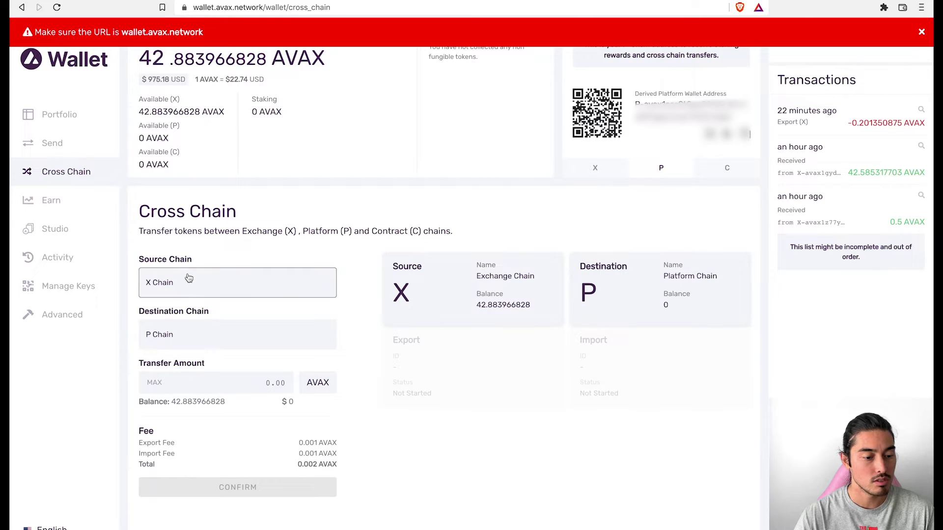
click(178, 339)
click(209, 313)
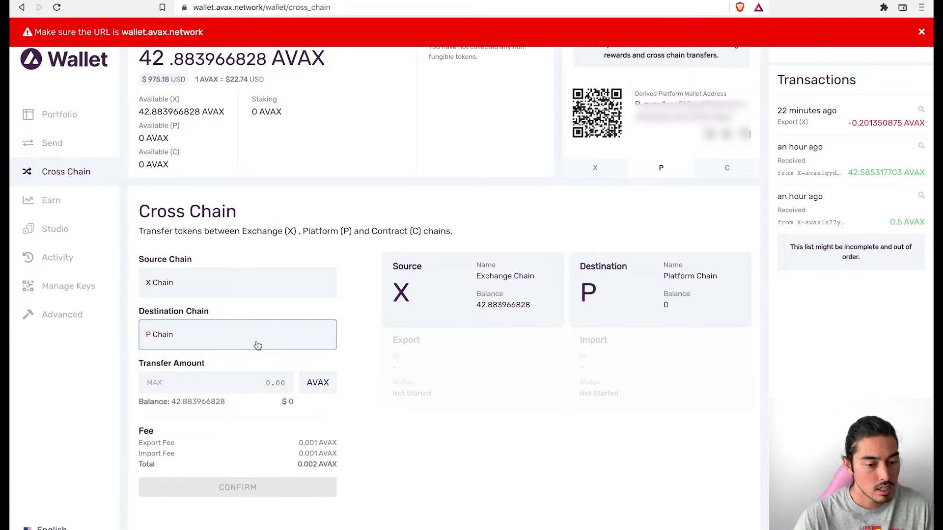
scroll(255, 370, up, 1)
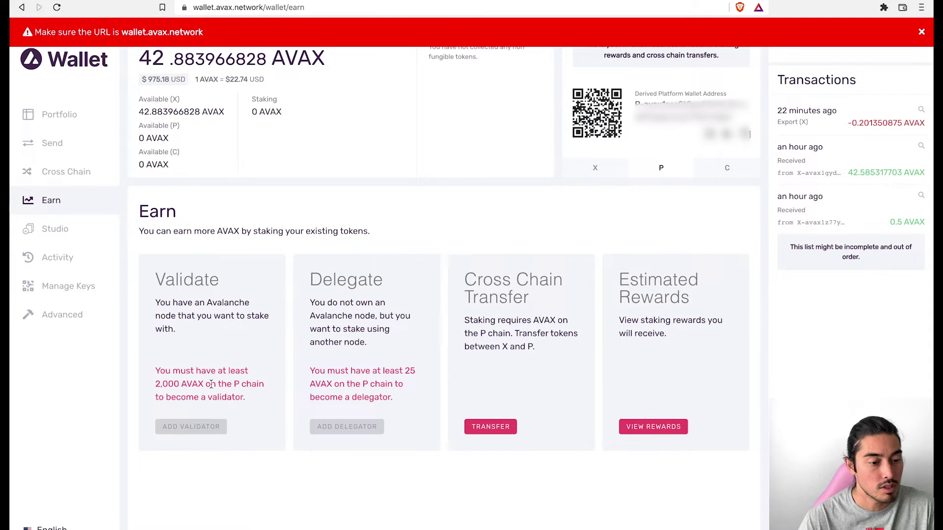
scroll(306, 192, up, 1)
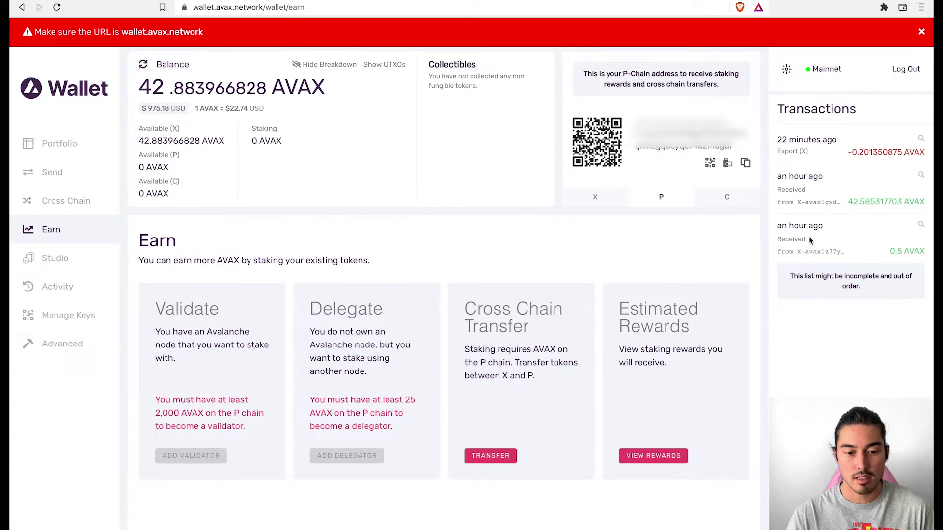
Return to the Portfolio with the AVAX balance and bring up the browser extensions list.
click(59, 146)
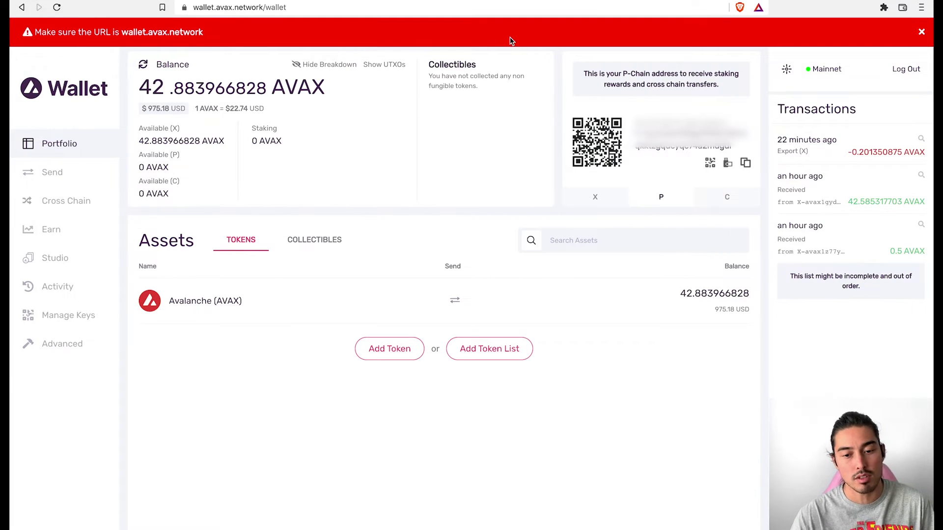
click(884, 7)
In Core, add a second account, Account 2, and leave it active.
click(775, 86)
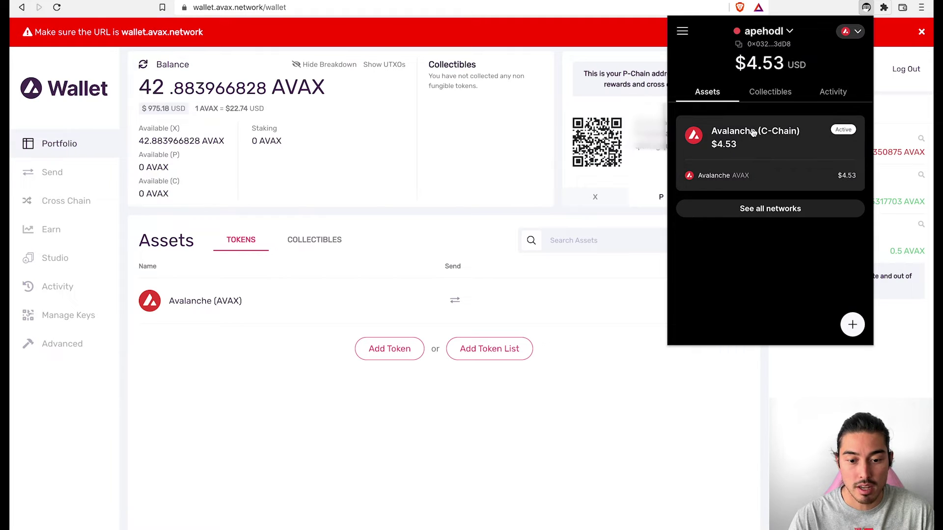
click(760, 32)
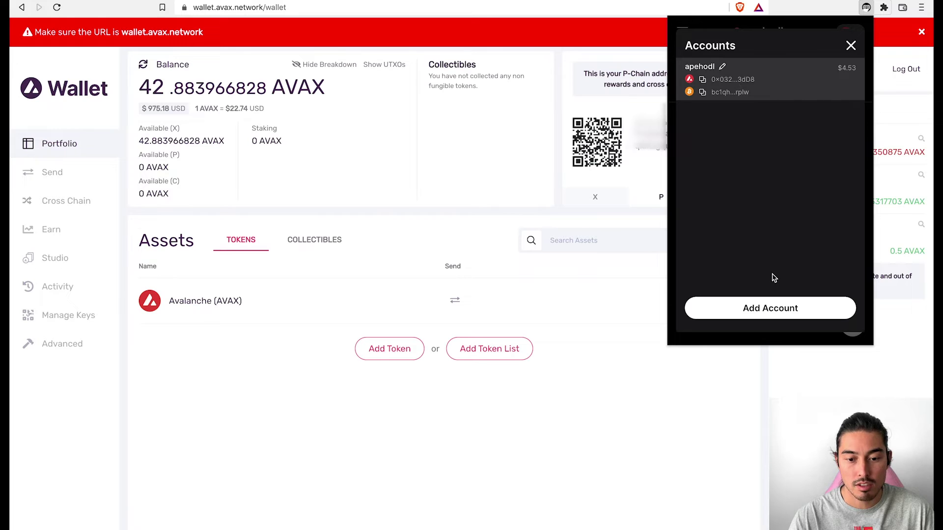
click(769, 310)
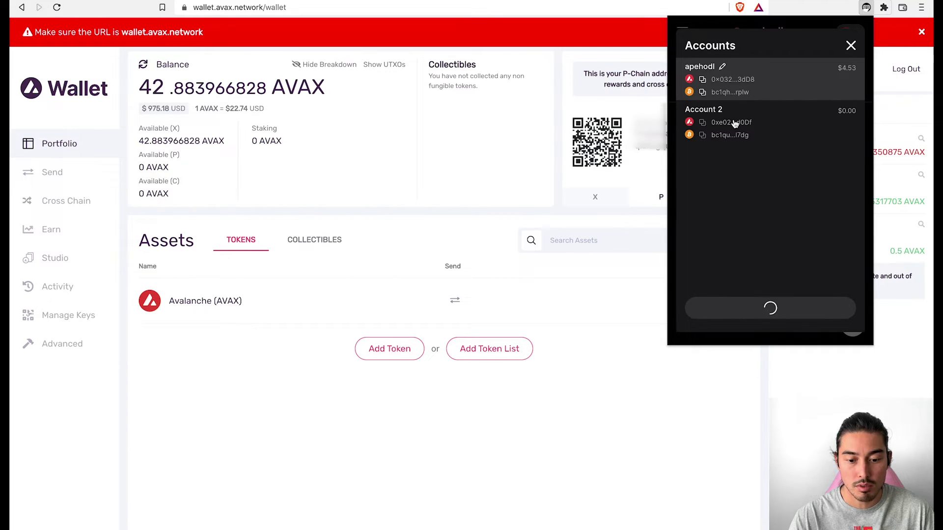
click(850, 48)
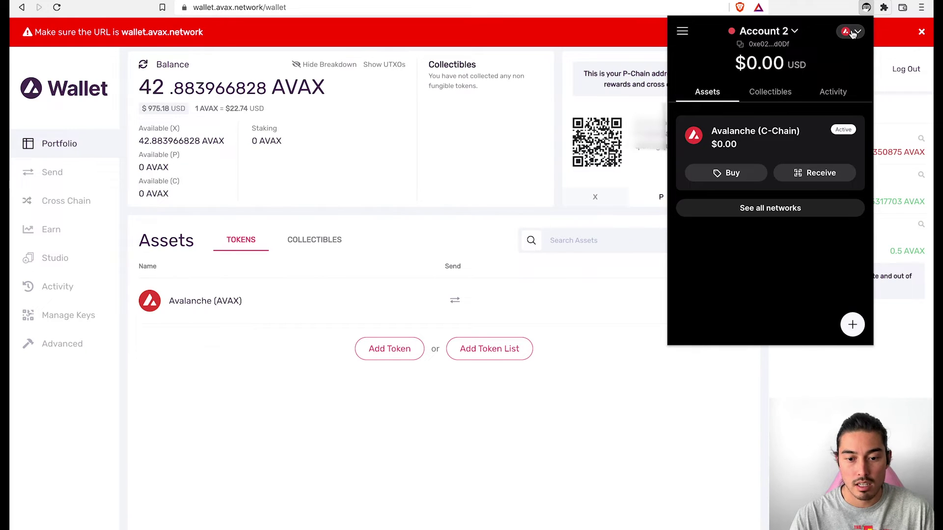
Check the network list without leaving Avalanche C-Chain, then bring up the quick actions.
click(849, 32)
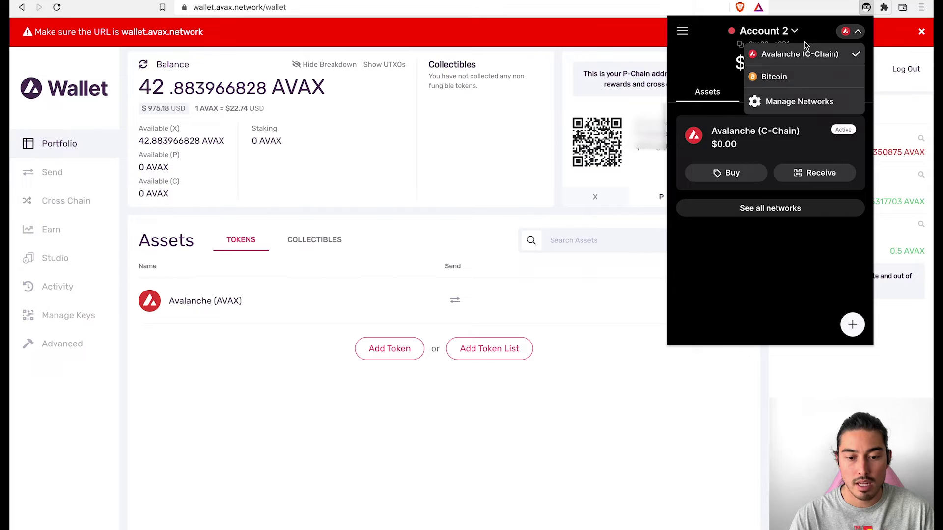
click(699, 72)
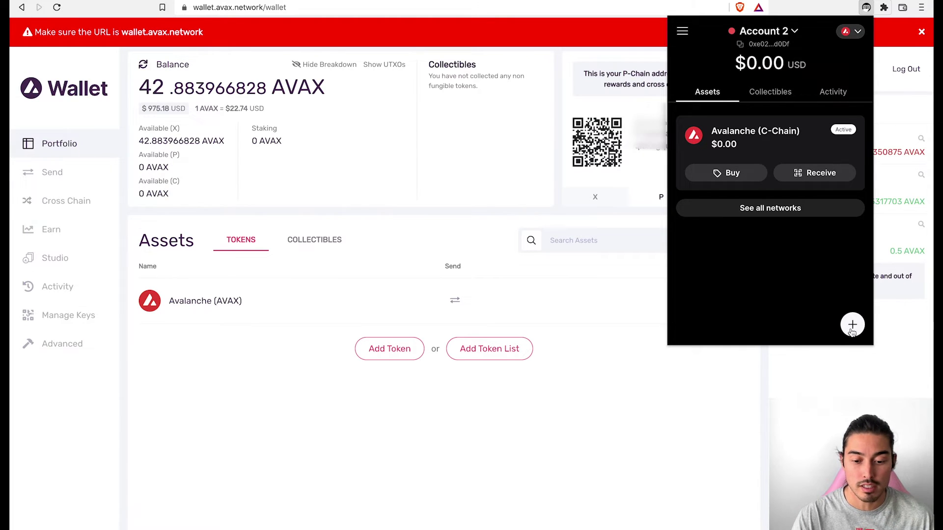
click(853, 326)
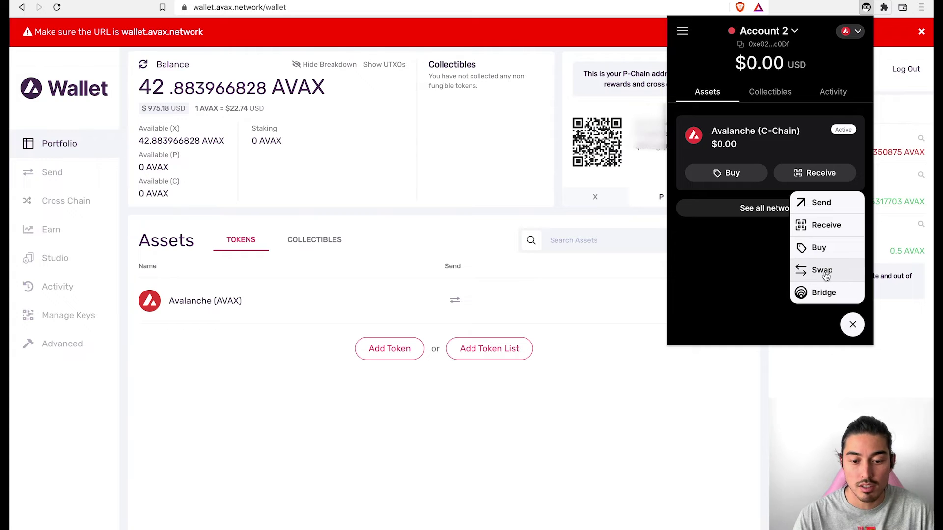
Open Core's Swap screen and start scrolling the 'To' token list.
click(823, 271)
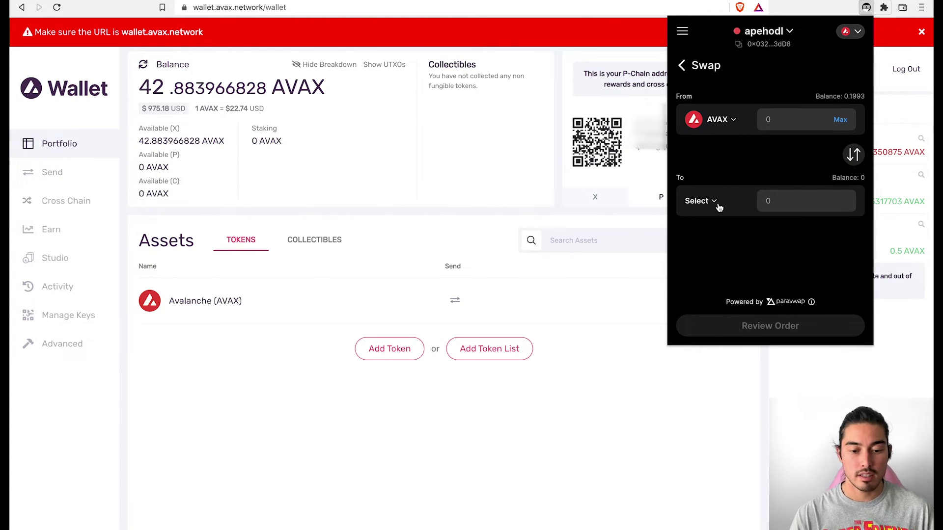
click(703, 208)
scroll(770, 275, down, 1)
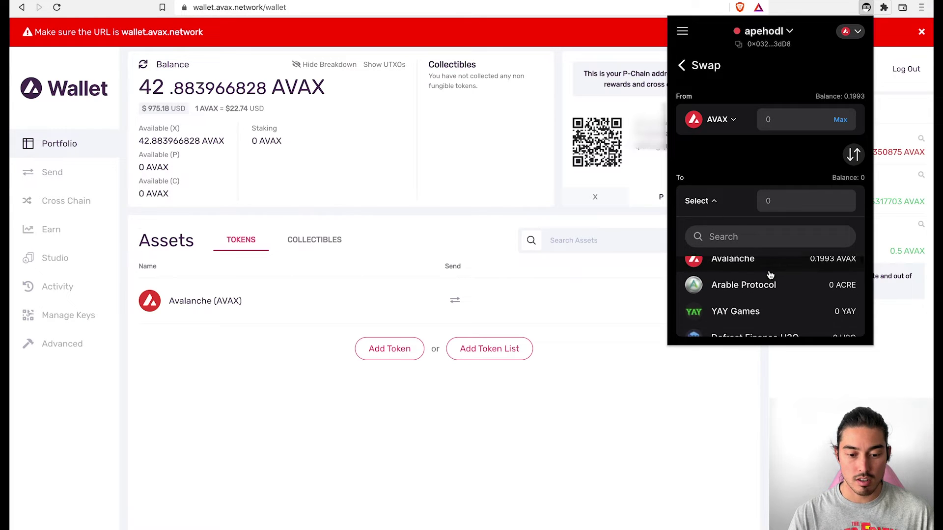
scroll(770, 275, down, 5)
scroll(770, 275, up, 2)
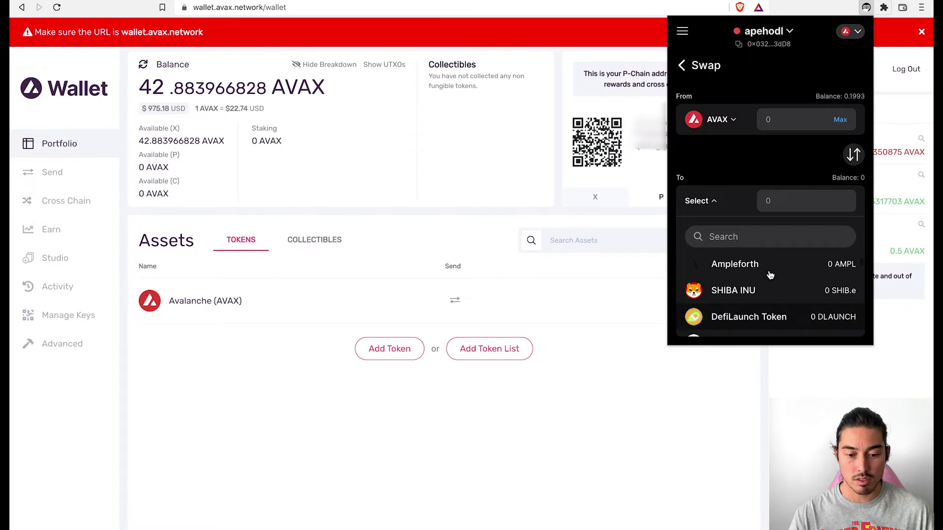
scroll(769, 274, down, 6)
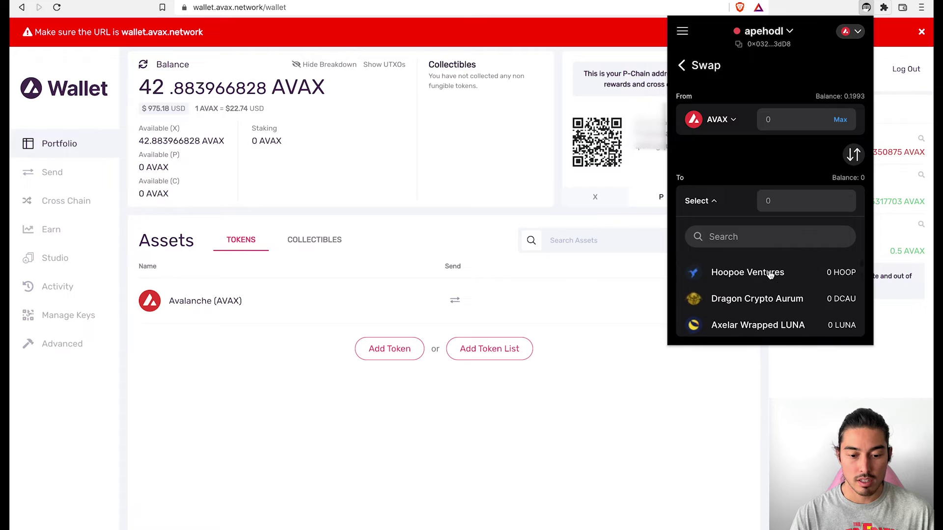
scroll(769, 275, down, 4)
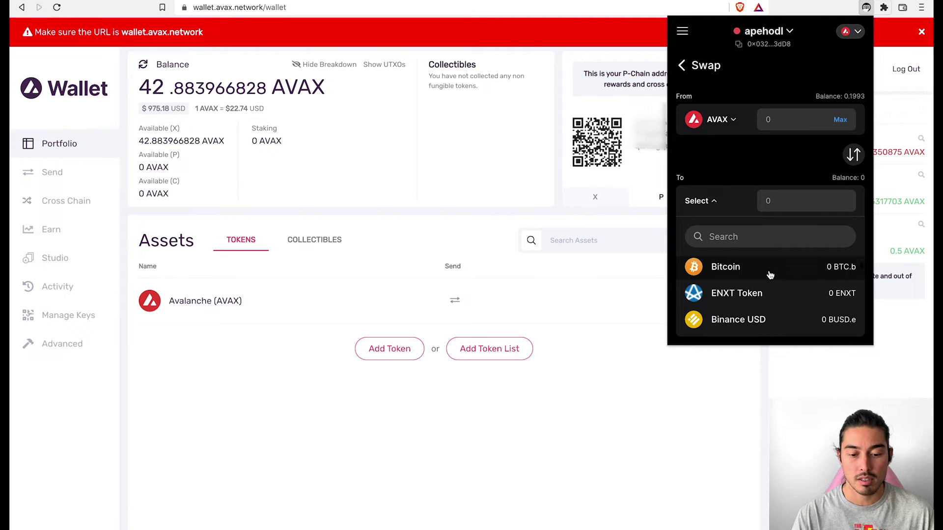
scroll(770, 275, down, 6)
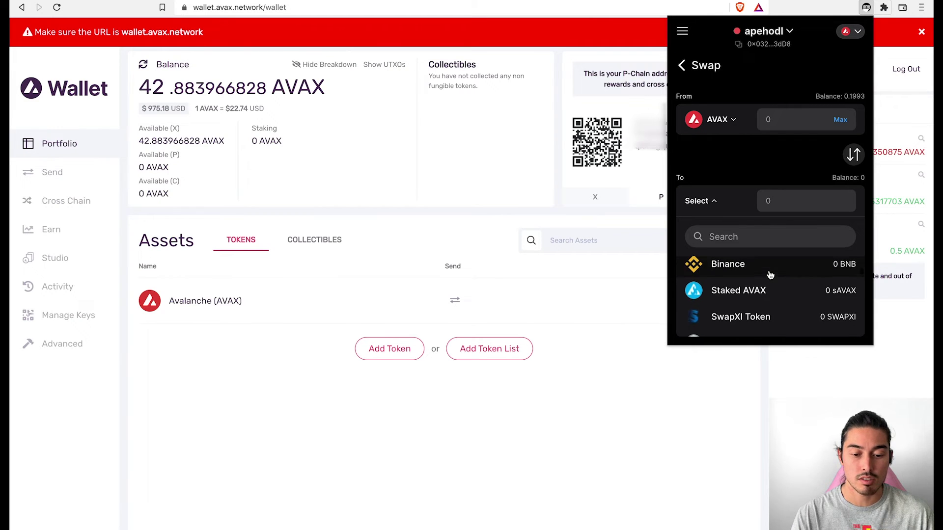
scroll(770, 275, up, 3)
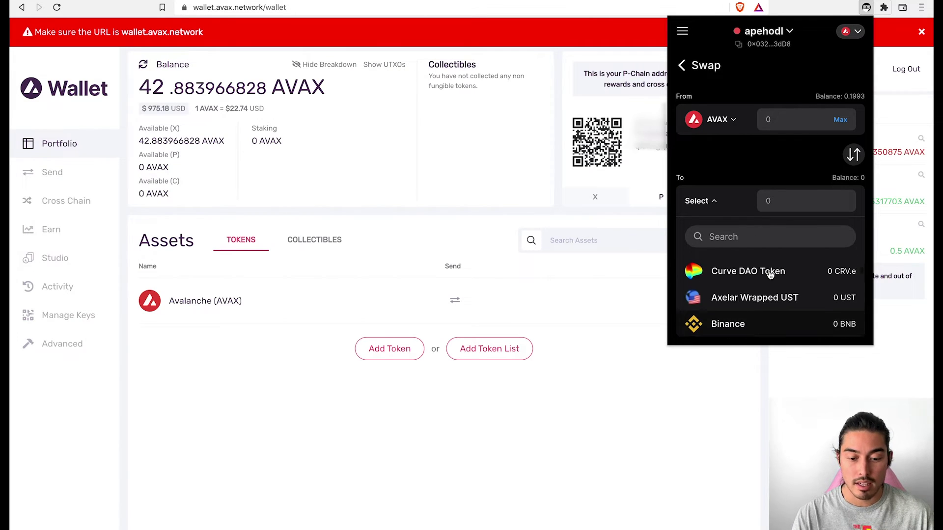
scroll(770, 275, down, 5)
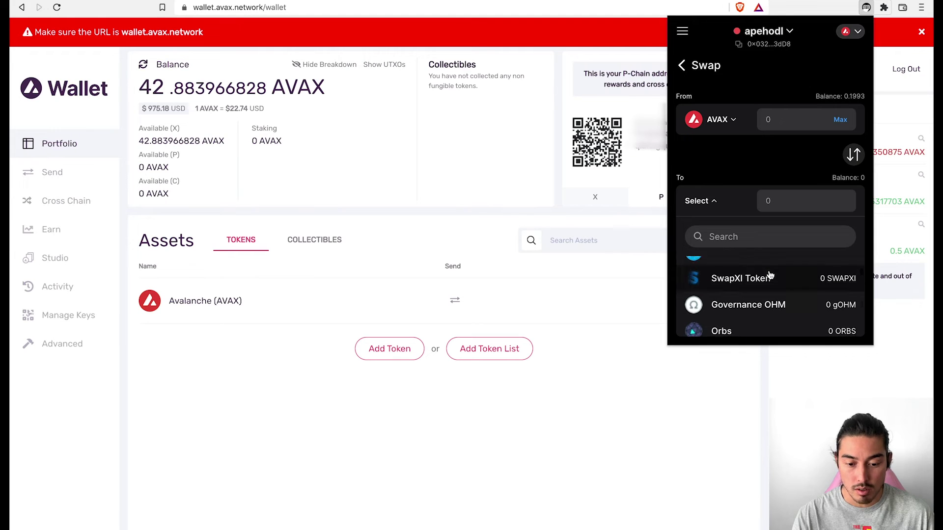
scroll(770, 275, down, 4)
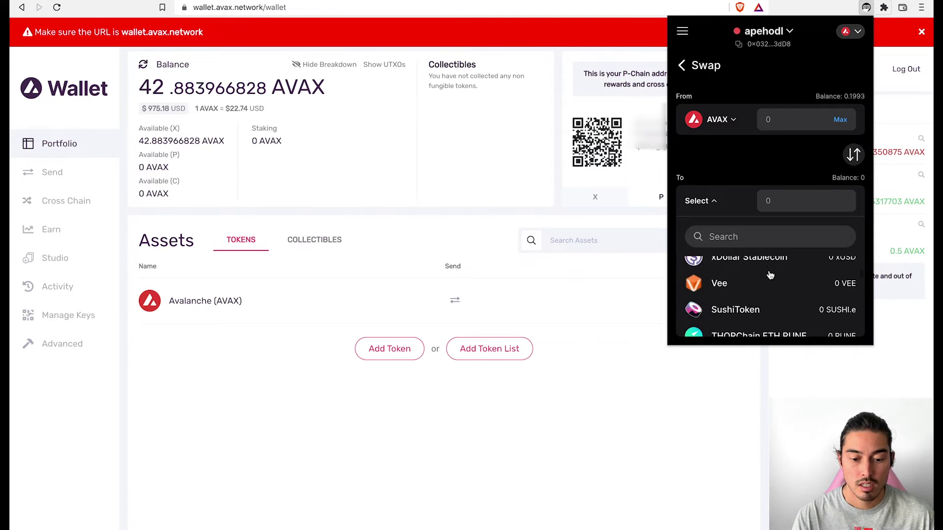
Finish reviewing the swappable tokens, then switch to the Medium article on Core's release.
scroll(769, 275, down, 4)
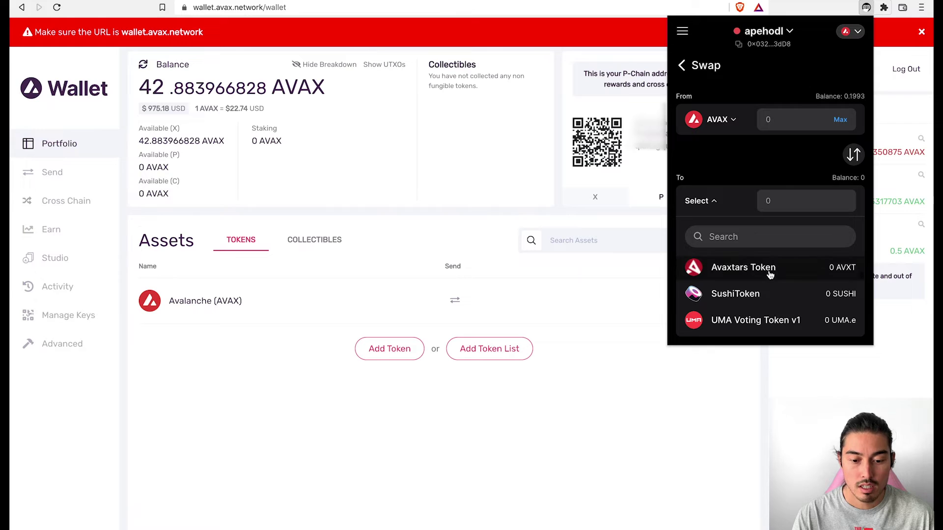
scroll(769, 275, down, 3)
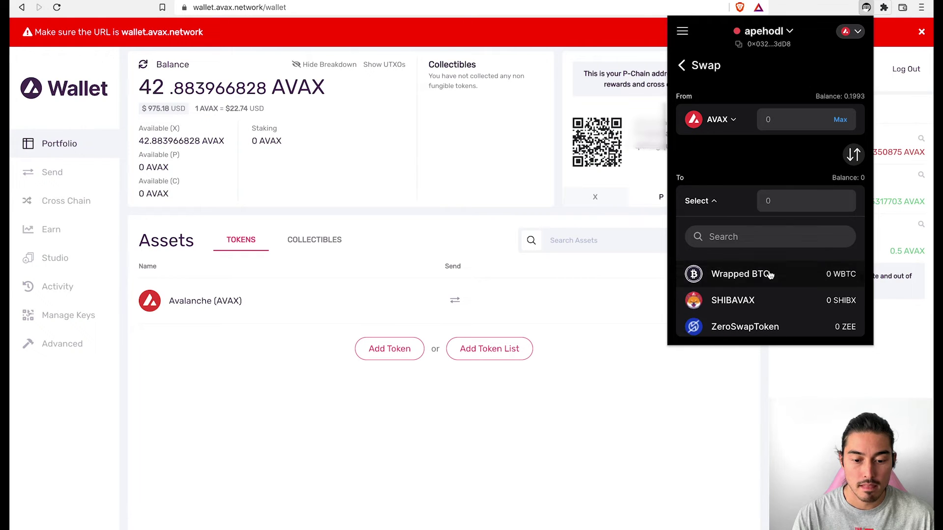
scroll(770, 275, down, 3)
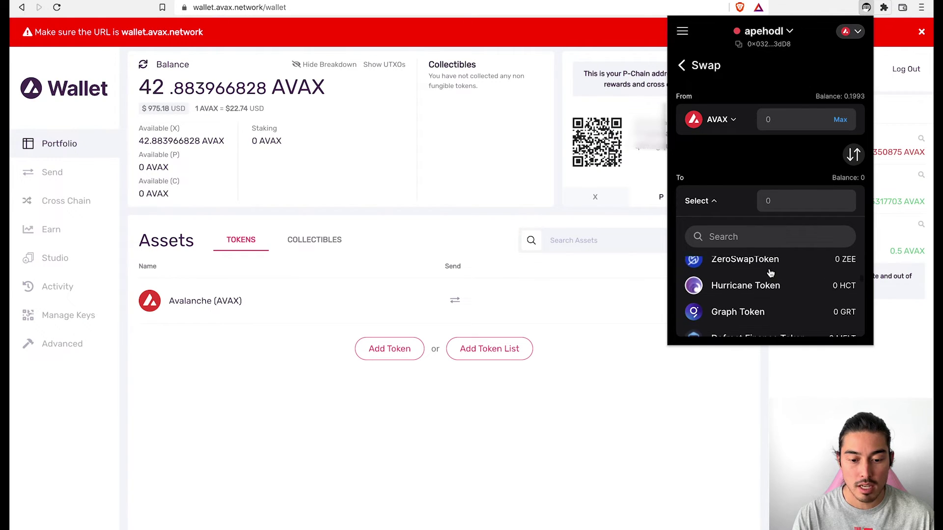
scroll(769, 273, down, 3)
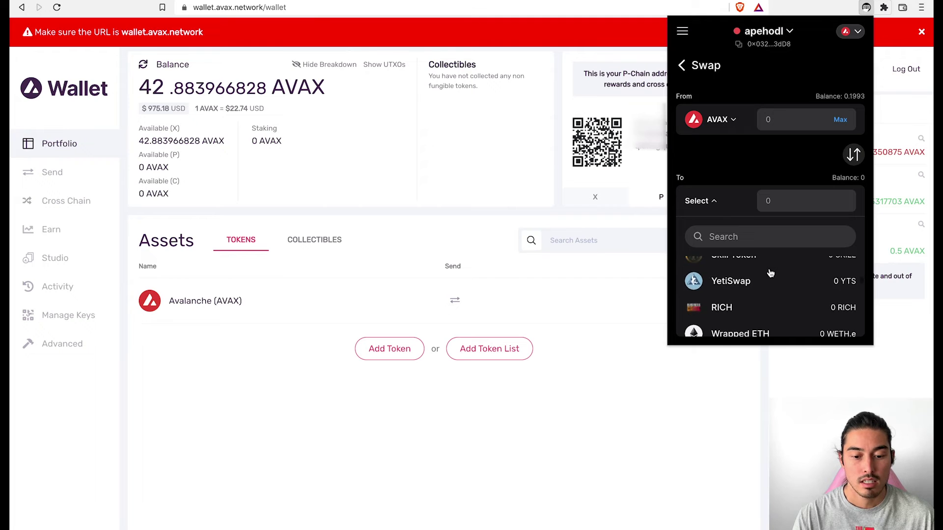
scroll(781, 276, down, 2)
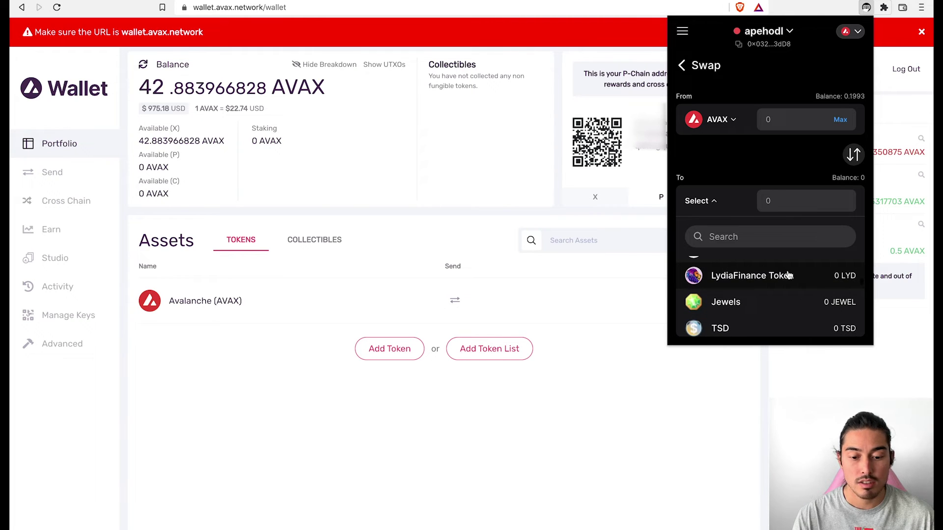
scroll(770, 290, down, 1)
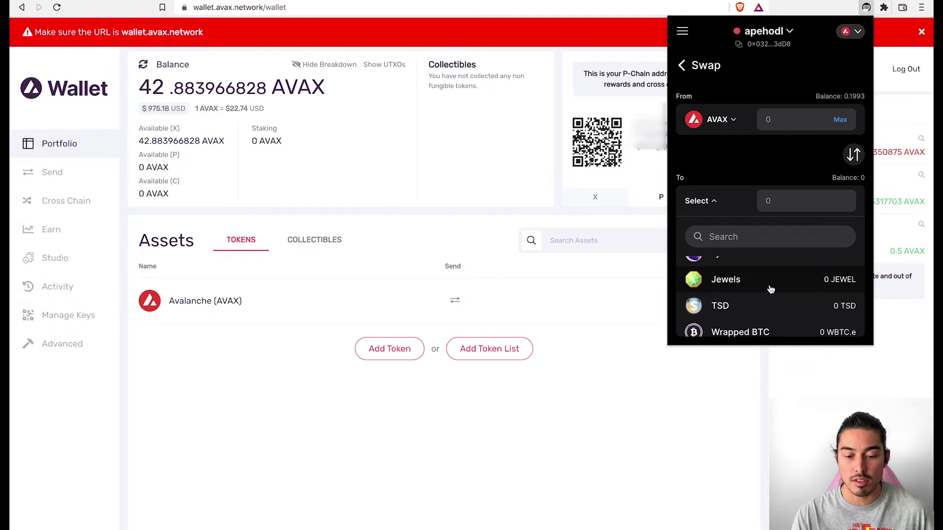
scroll(770, 290, down, 5)
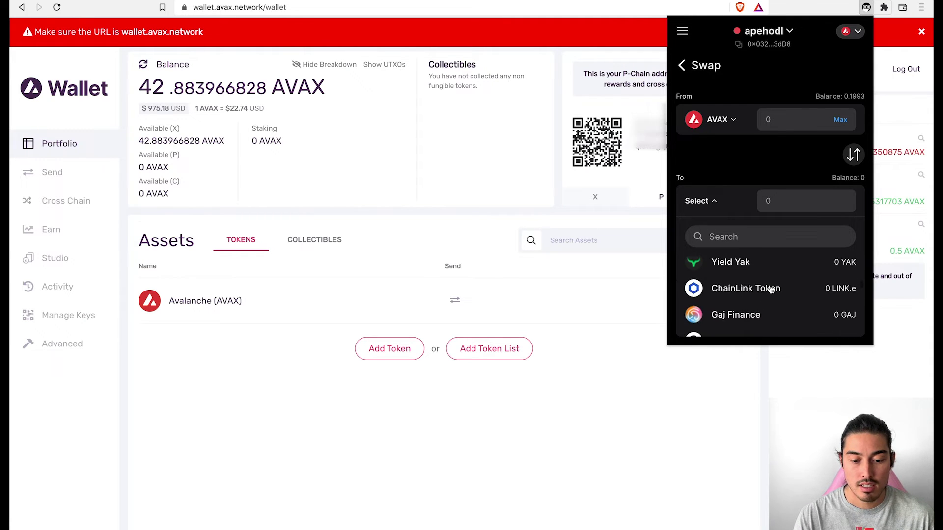
scroll(769, 290, down, 1)
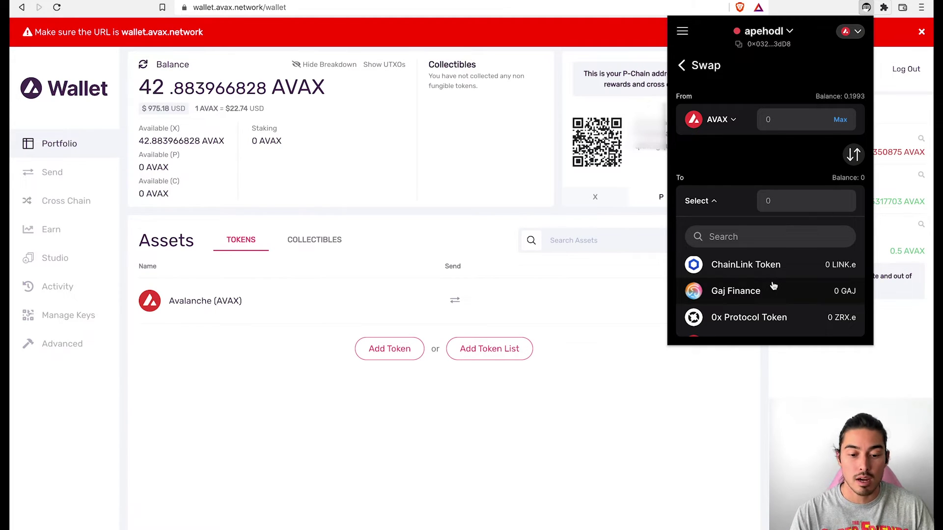
scroll(773, 286, down, 4)
scroll(773, 286, down, 5)
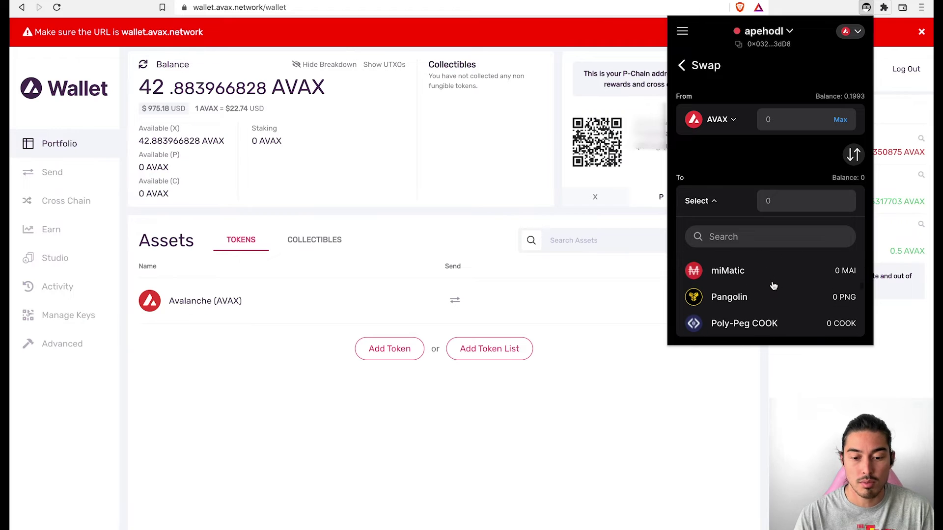
scroll(773, 285, down, 3)
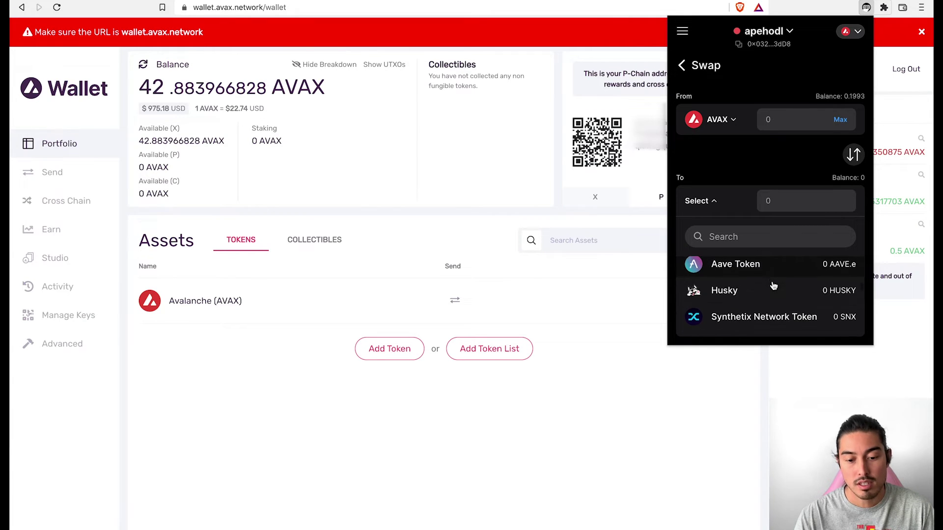
scroll(773, 286, down, 3)
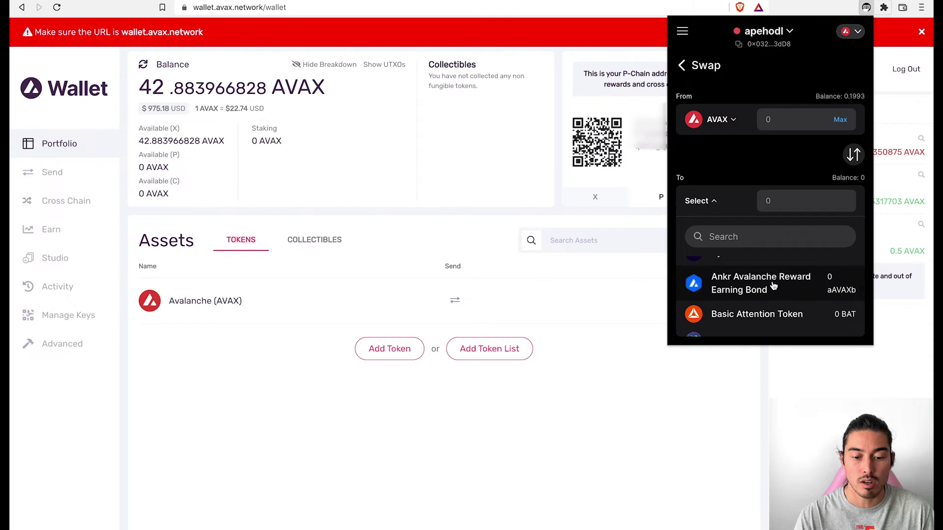
scroll(773, 285, down, 3)
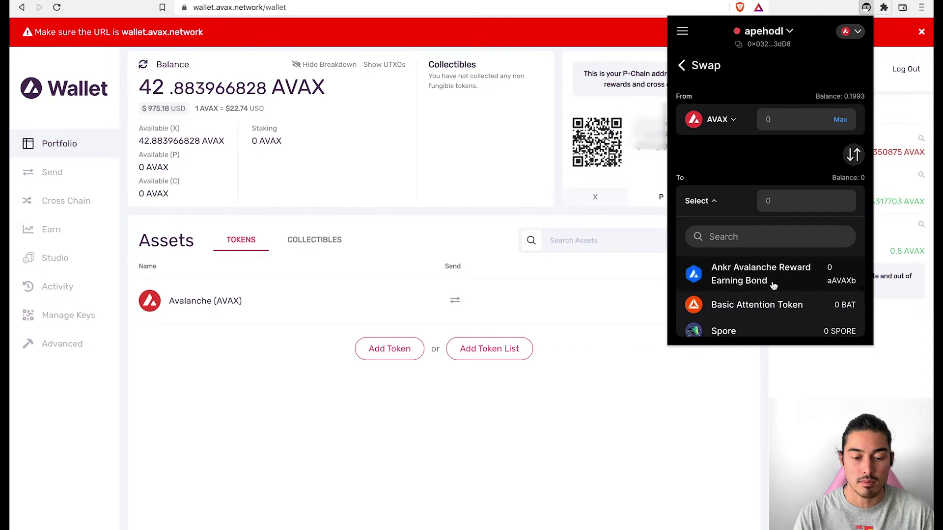
scroll(773, 286, down, 2)
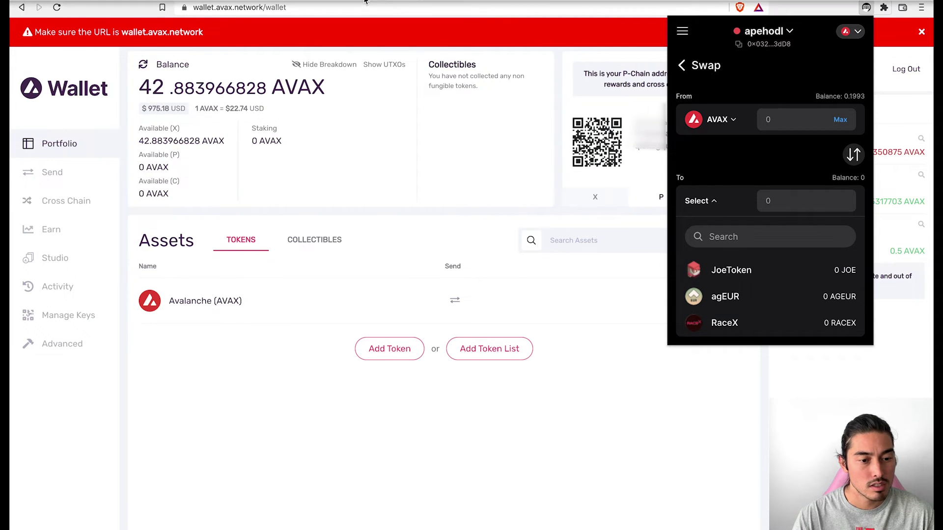
click(472, 11)
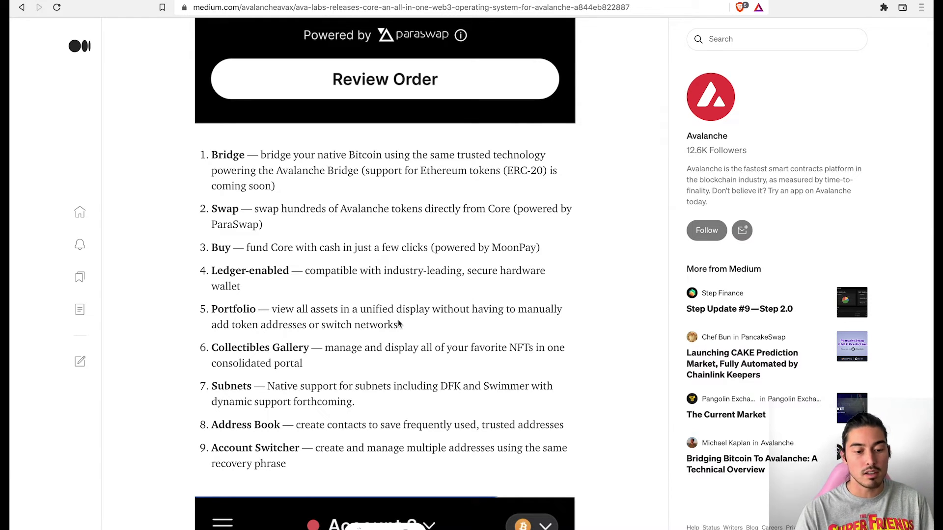
Scroll through the Core release article back to the PEFI-to-SNOB Swap screenshot.
scroll(398, 324, down, 3)
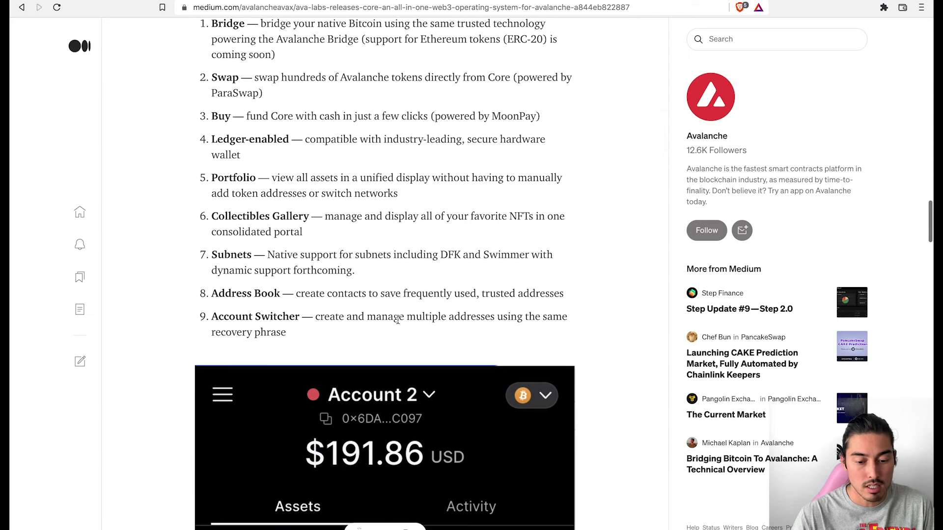
scroll(397, 319, down, 3)
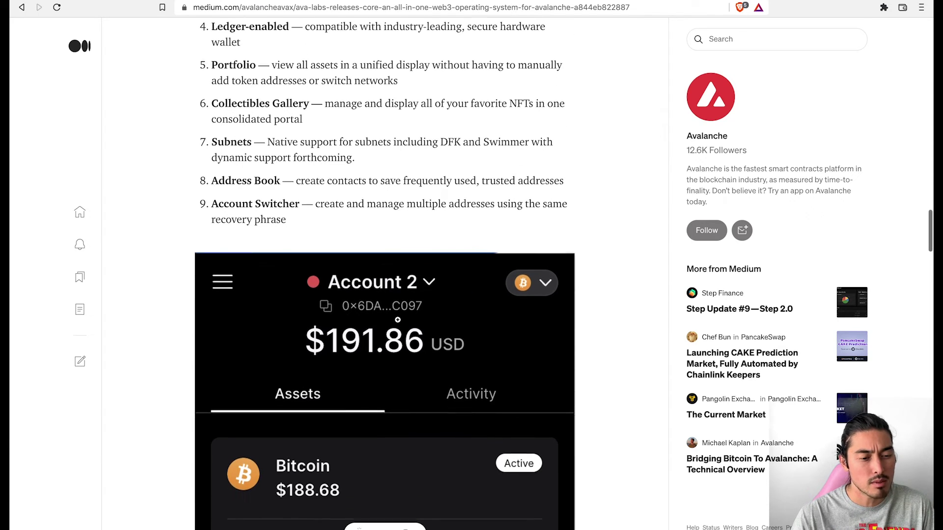
scroll(397, 320, down, 3)
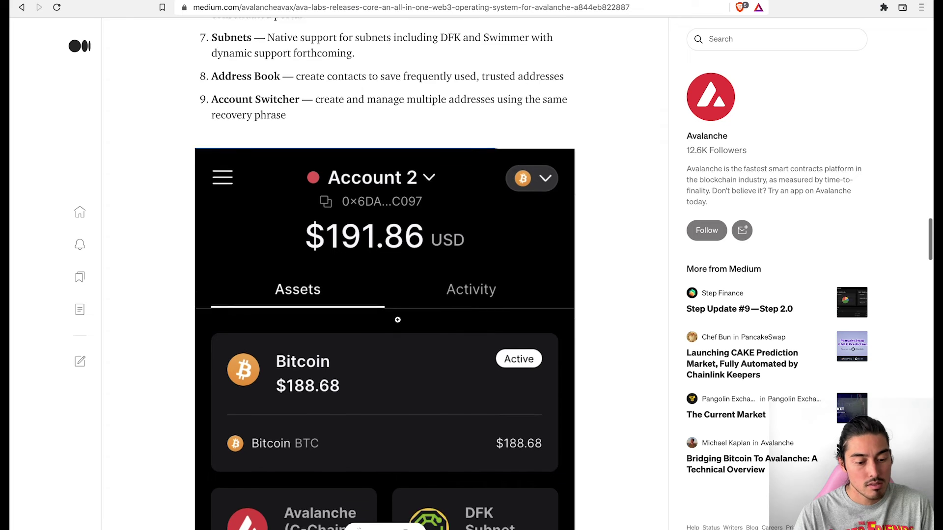
scroll(398, 320, down, 3)
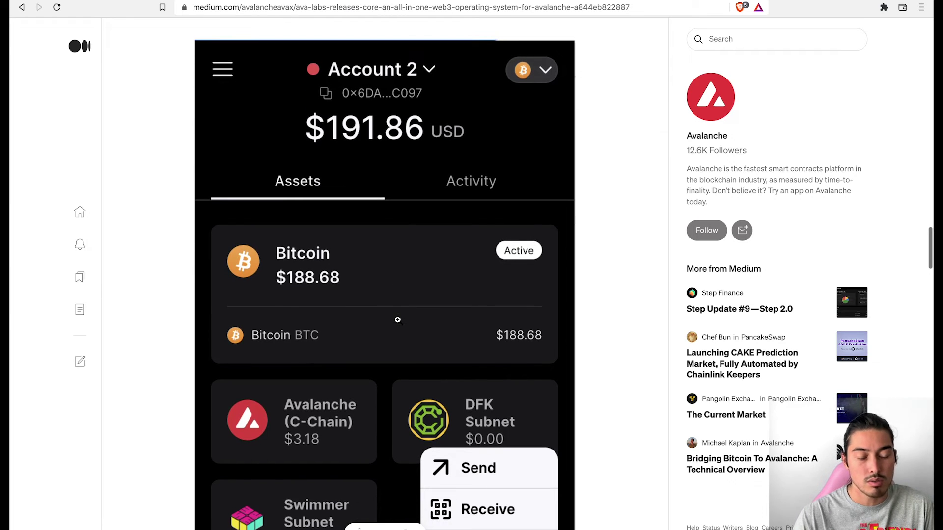
scroll(398, 319, down, 9)
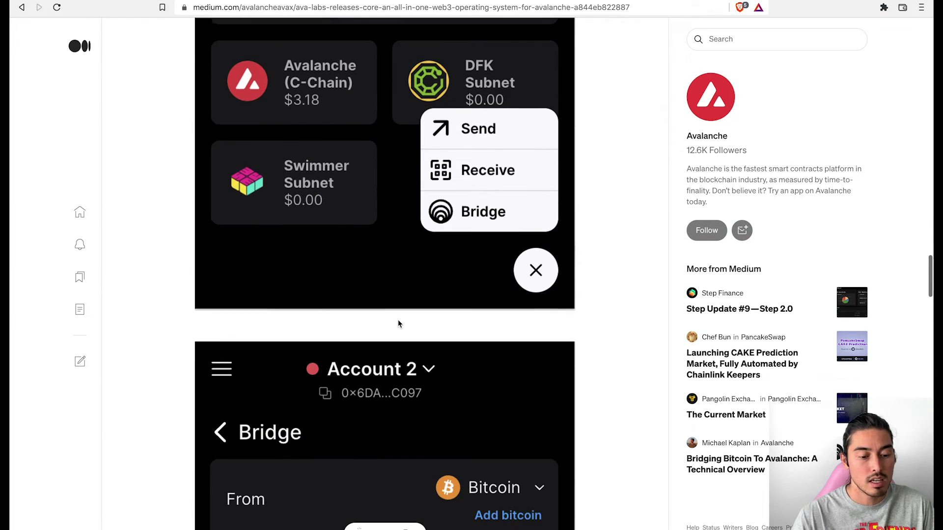
scroll(398, 320, down, 1)
scroll(398, 320, down, 1)
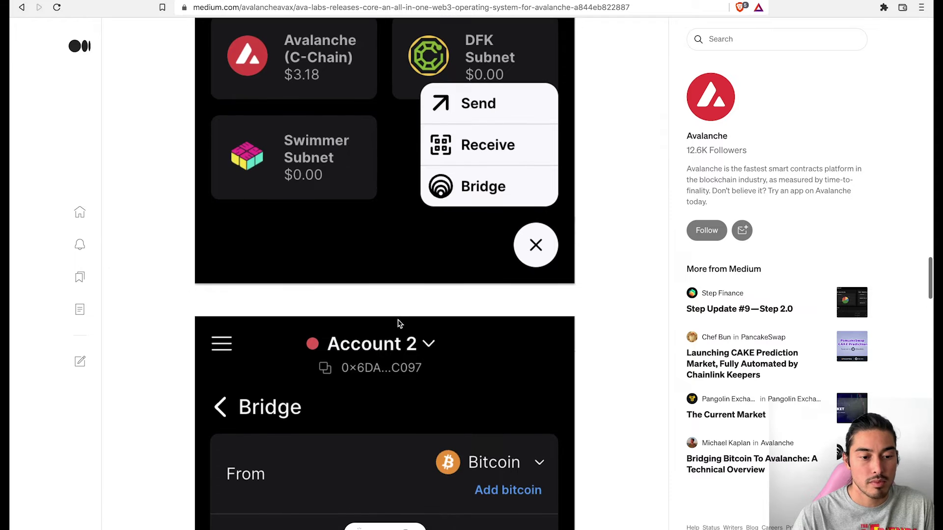
scroll(398, 322, down, 1)
scroll(398, 319, down, 5)
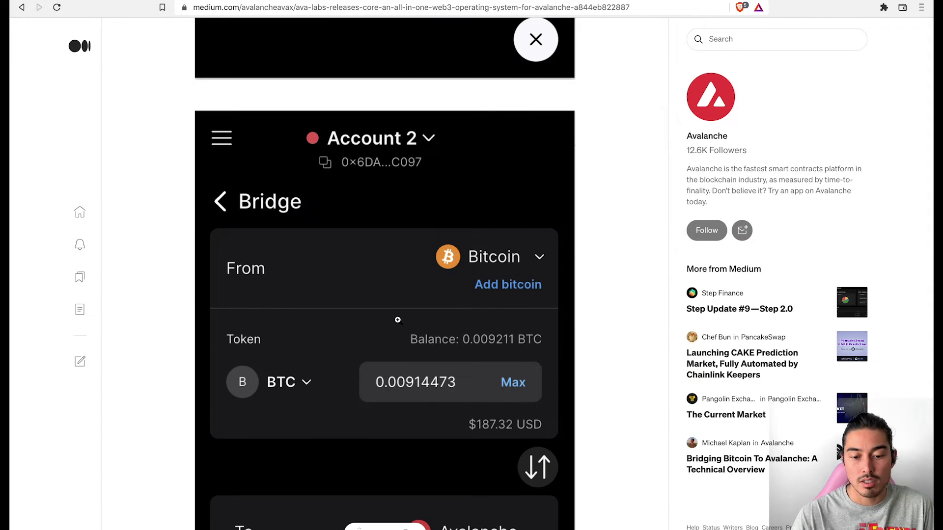
scroll(620, 160, up, 20)
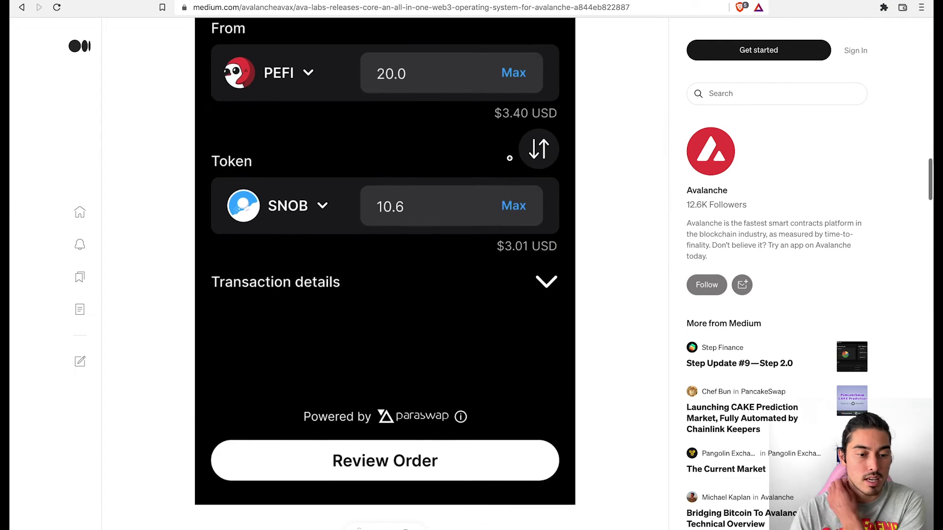
scroll(510, 158, up, 1)
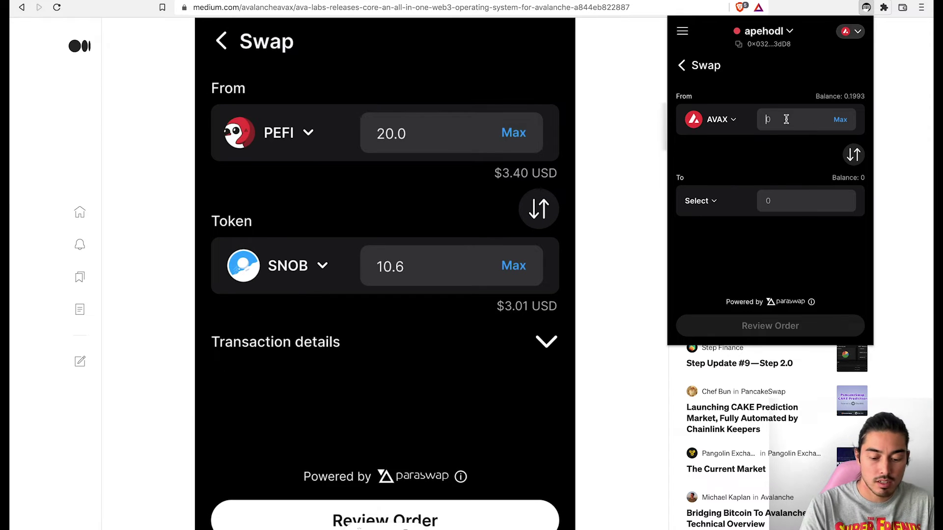
Swap 0.1 AVAX for Bitcoin (BTC.b) in Core, reviewing the order before confirming.
text(.)
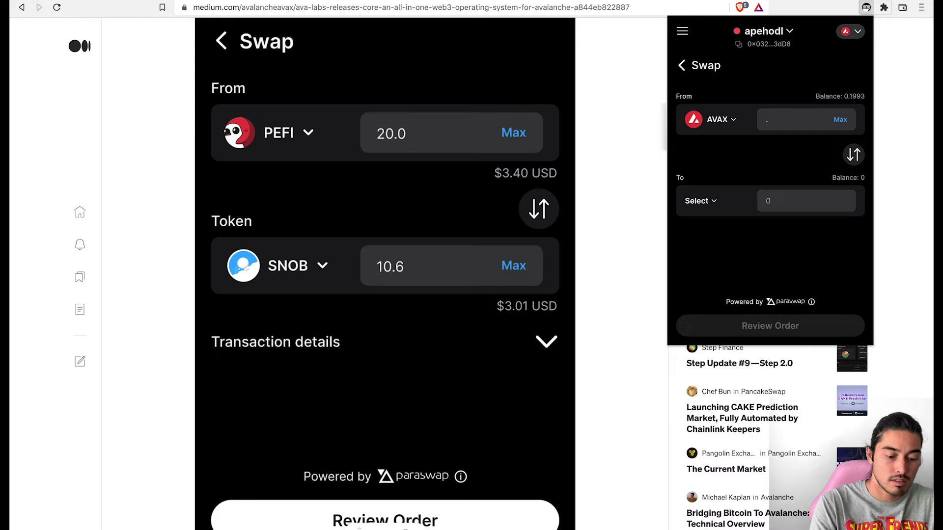
text(1)
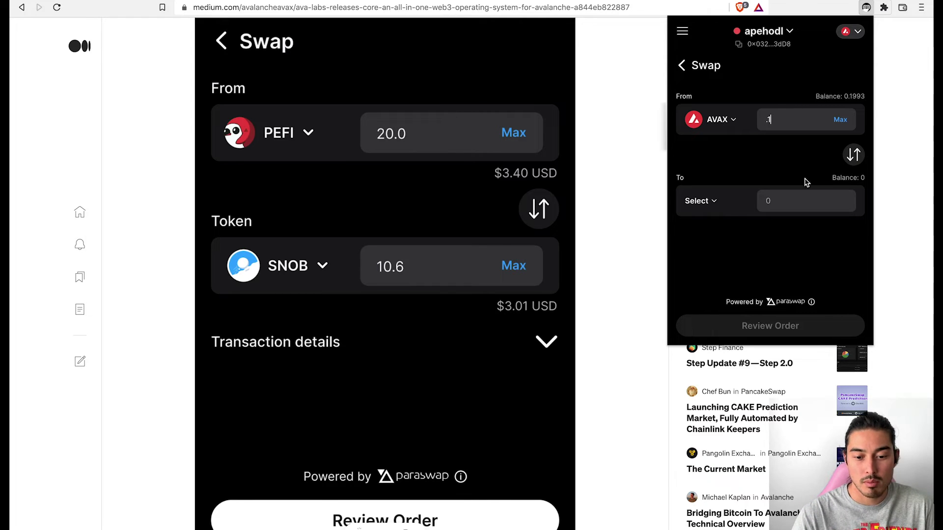
click(720, 207)
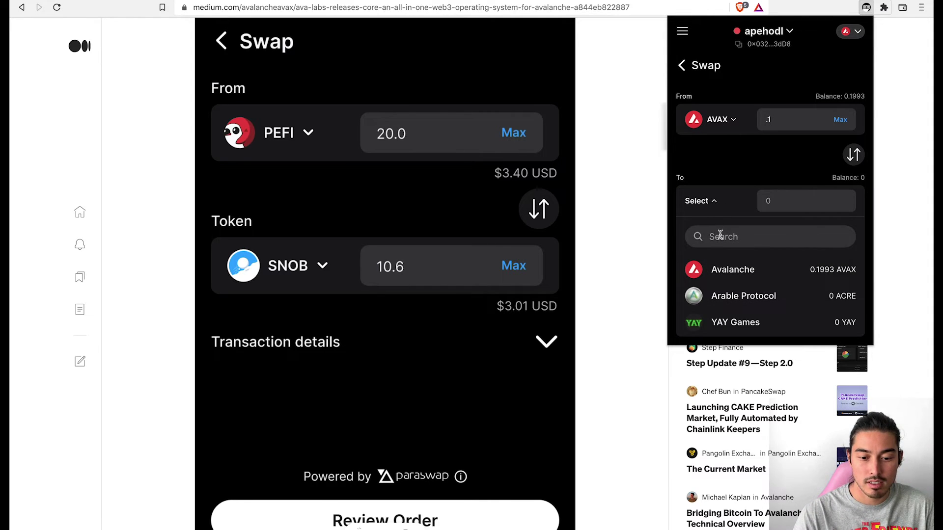
text(btc)
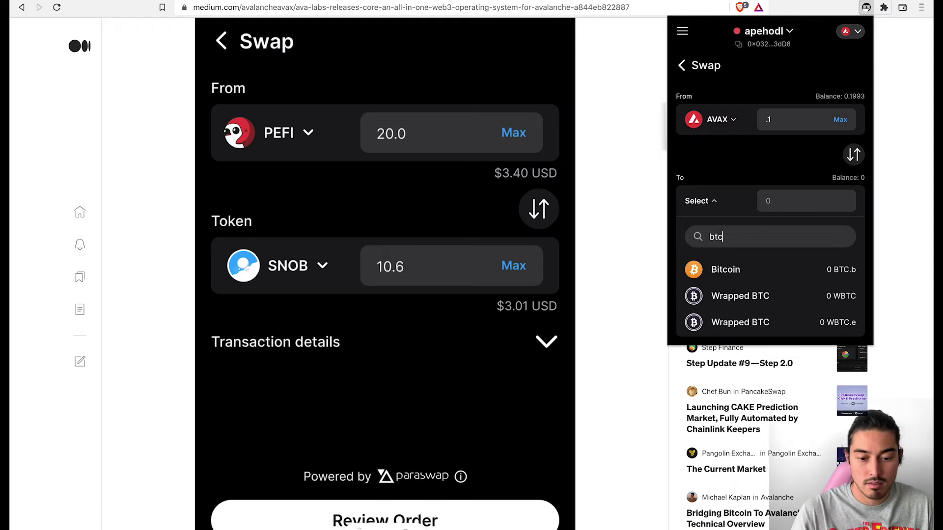
click(725, 269)
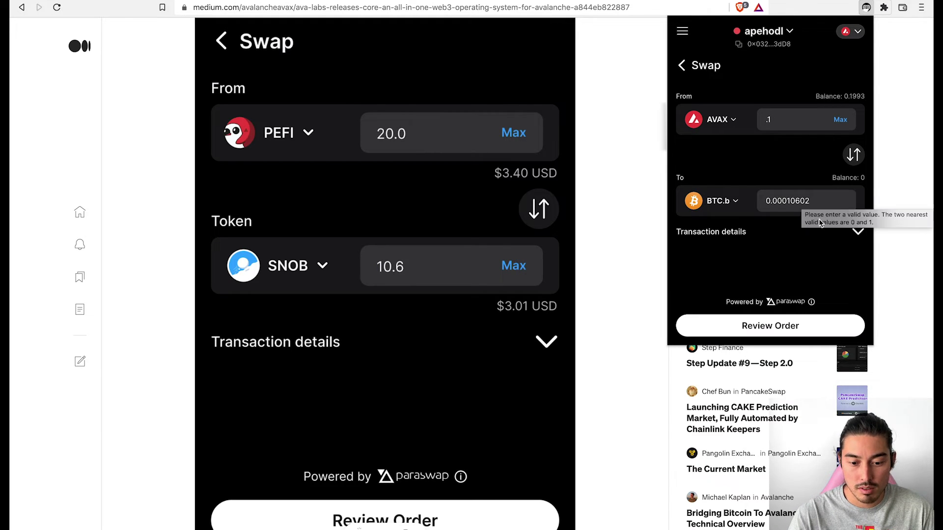
click(764, 327)
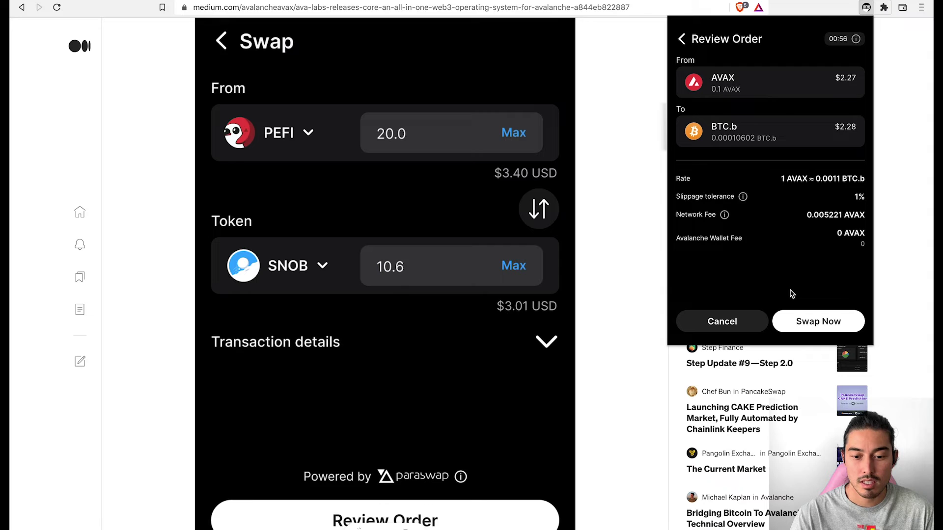
click(830, 323)
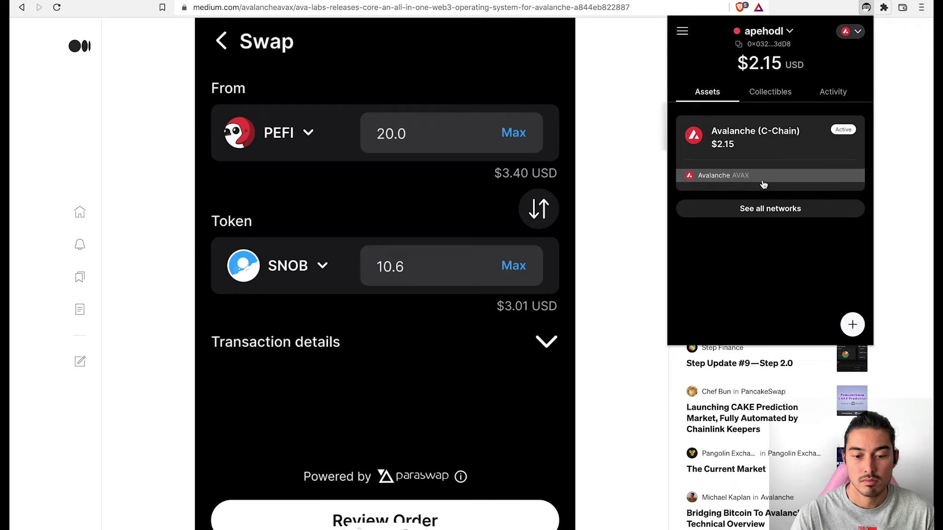
View assets across all networks, confirming BTC.b at $2.28 beside $2.15 AVAX.
click(754, 210)
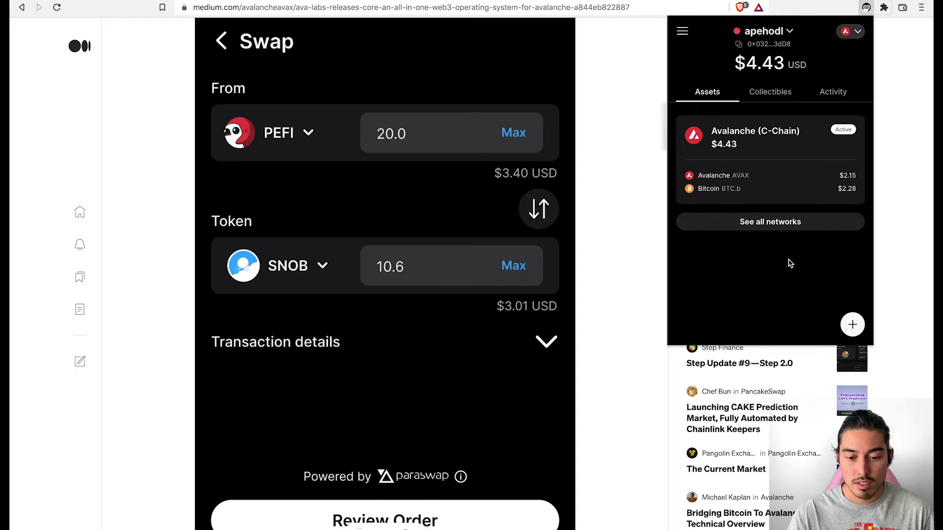
click(852, 325)
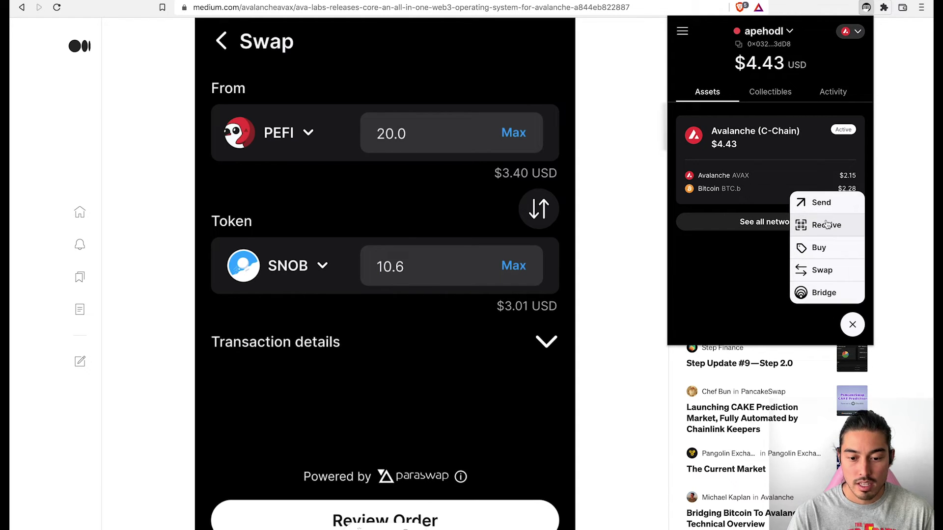
Browse the Buy option, then scroll the list of tokens BTC.b can be swapped into.
click(830, 249)
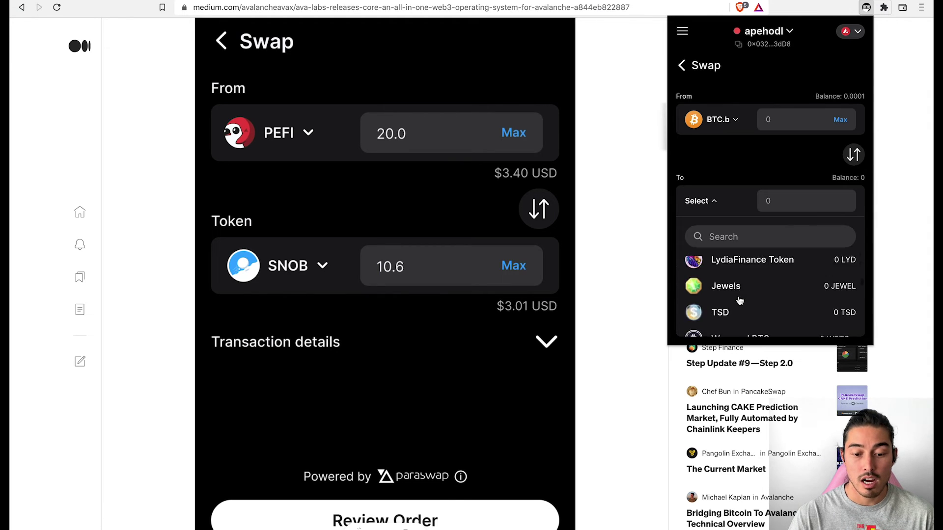
scroll(739, 301, down, 6)
scroll(739, 301, down, 10)
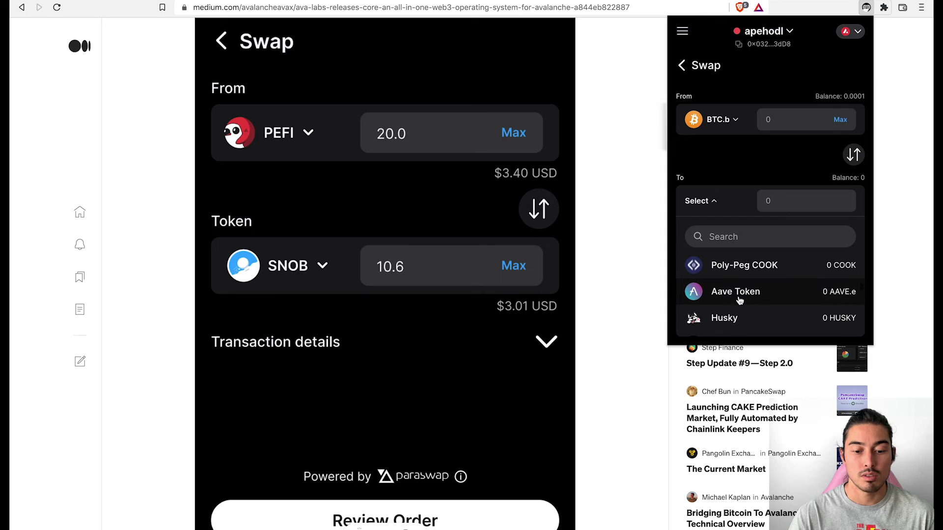
scroll(739, 301, down, 6)
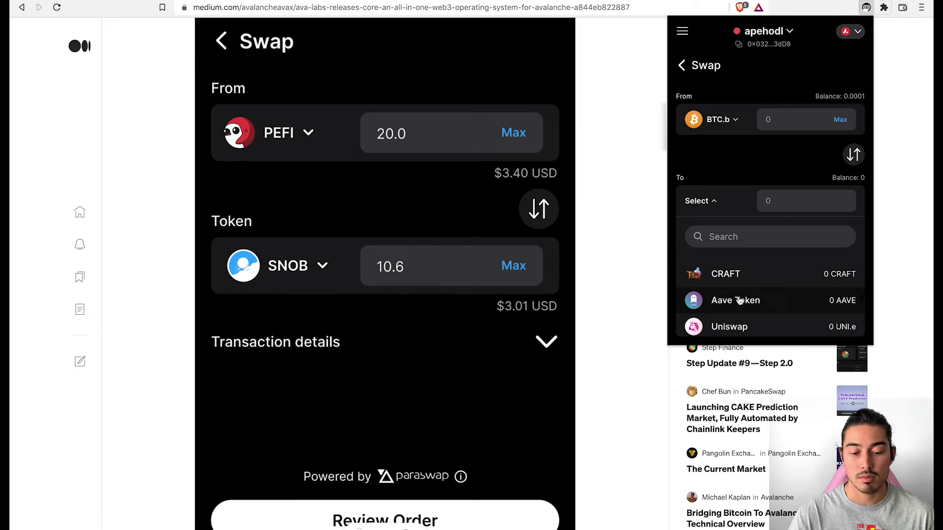
scroll(738, 300, down, 1)
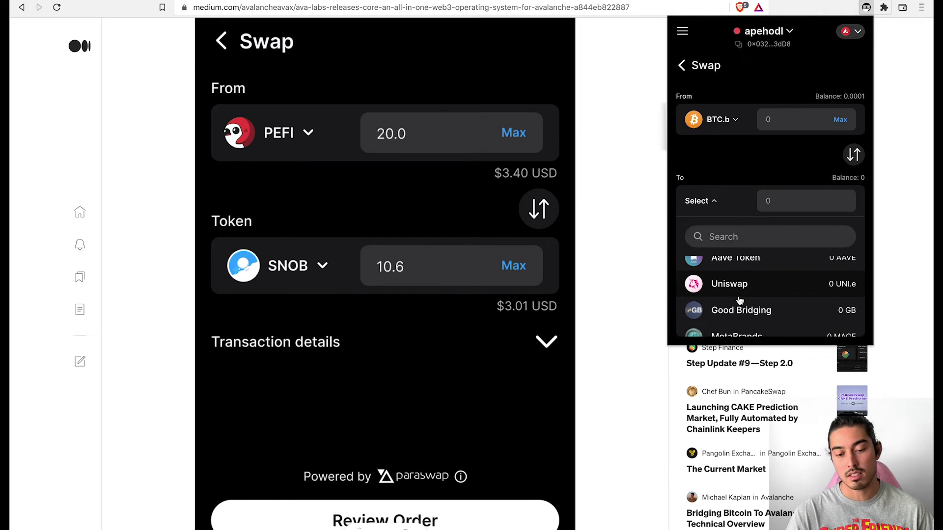
scroll(739, 300, down, 1)
scroll(739, 300, down, 1)
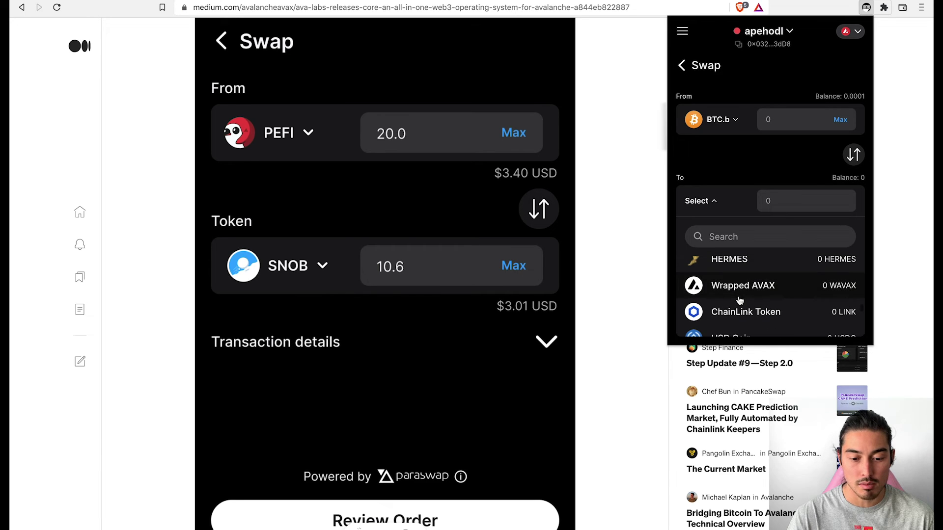
scroll(740, 300, up, 1)
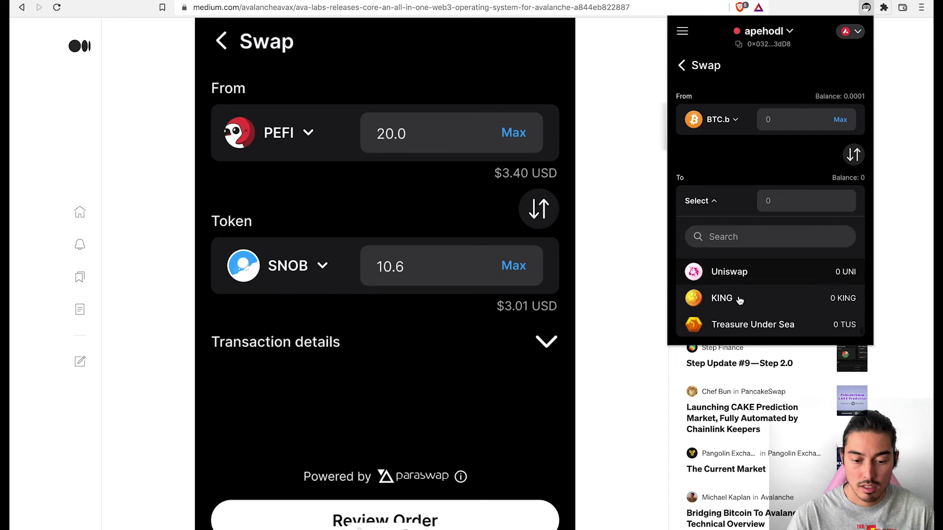
scroll(739, 300, down, 2)
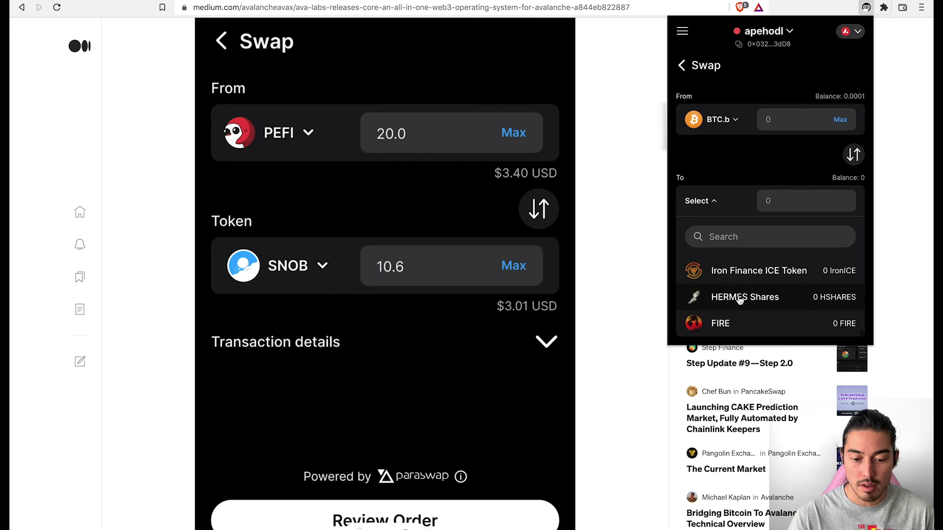
scroll(739, 301, up, 1)
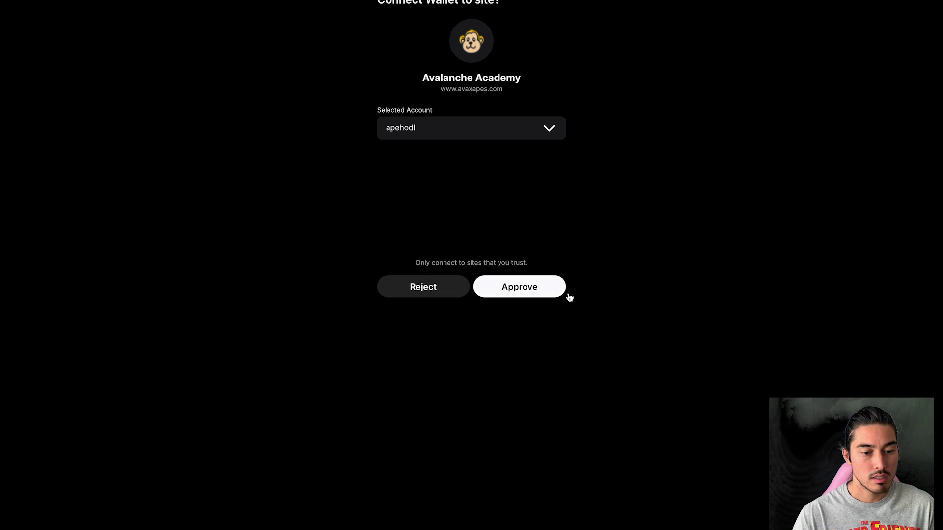
Approve the Core wallet connection to avaxapes.com and go to its Marketplace.
click(521, 295)
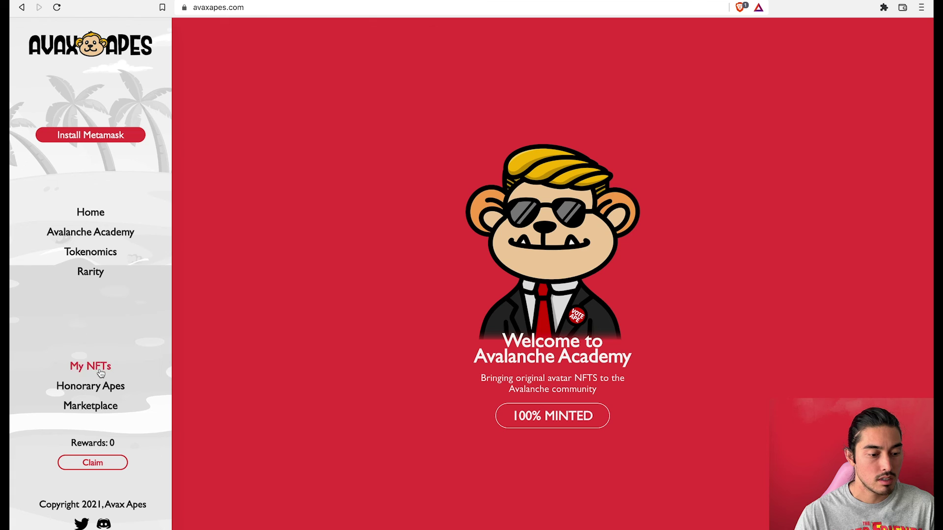
click(89, 404)
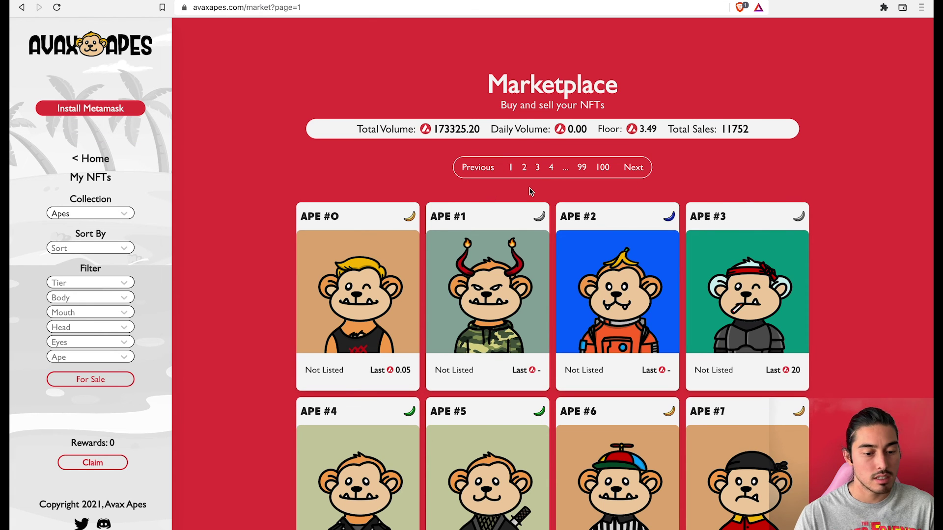
Scroll through the AvaxApes Marketplace listings of Apes #0 to #7.
scroll(530, 191, down, 1)
scroll(530, 191, down, 3)
scroll(530, 191, up, 3)
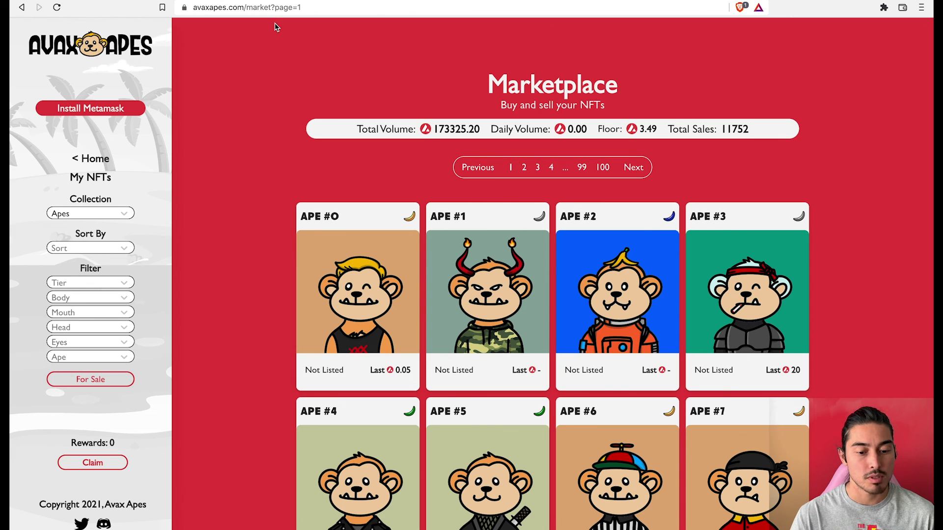
Return to the wallet.avax.network tab showing the Avalanche Wallet portfolio.
click(229, 1)
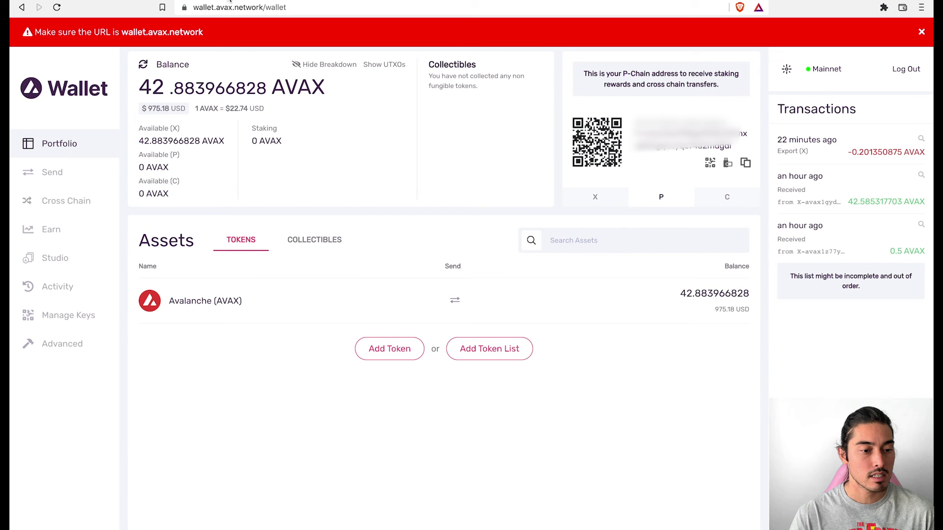